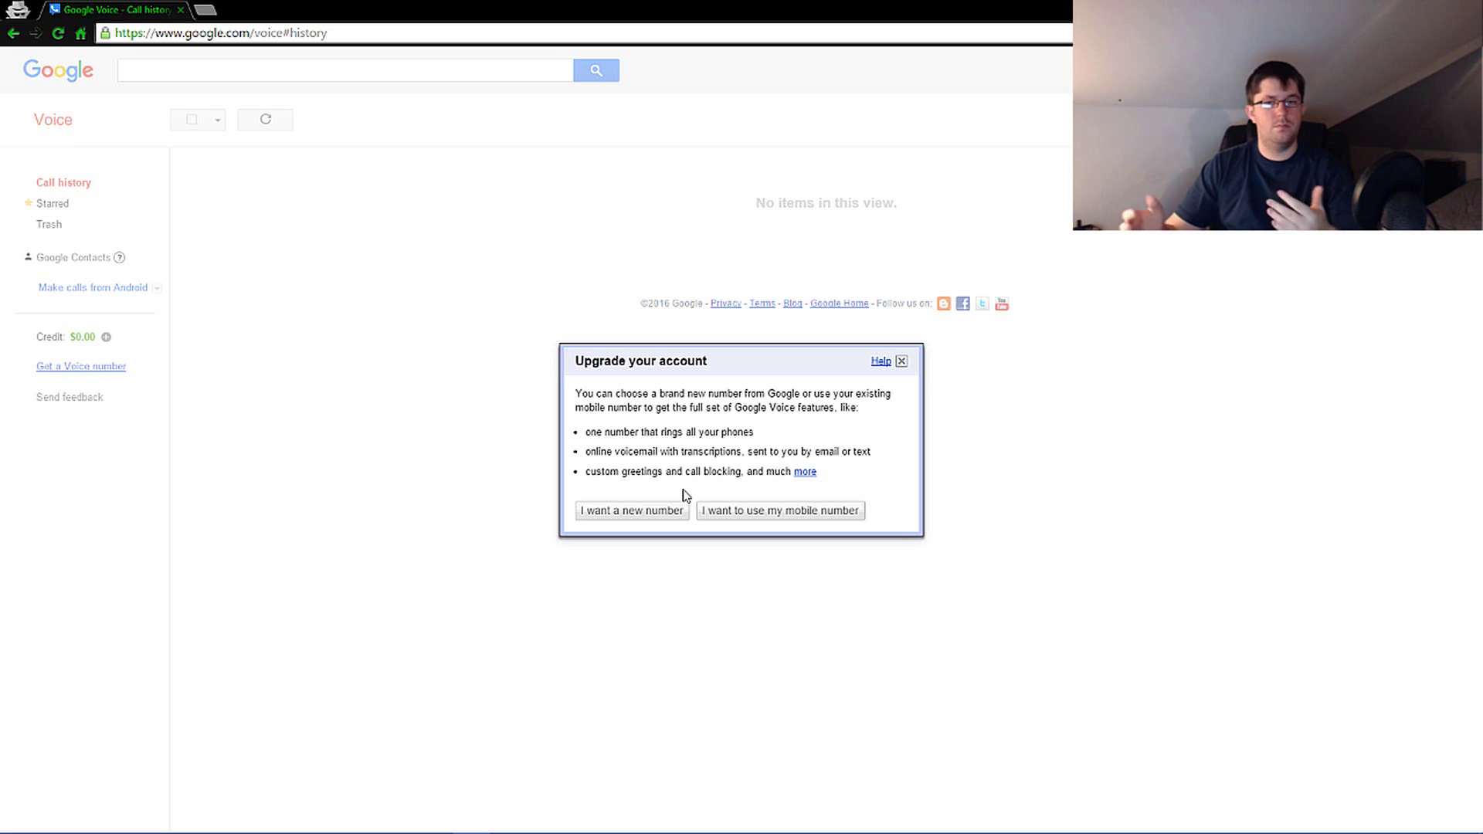
- Dismiss and reopen the Voice number options, try the existing mobile number choice, then go back
{"action": "left_click", "coordinate": [901, 361]}
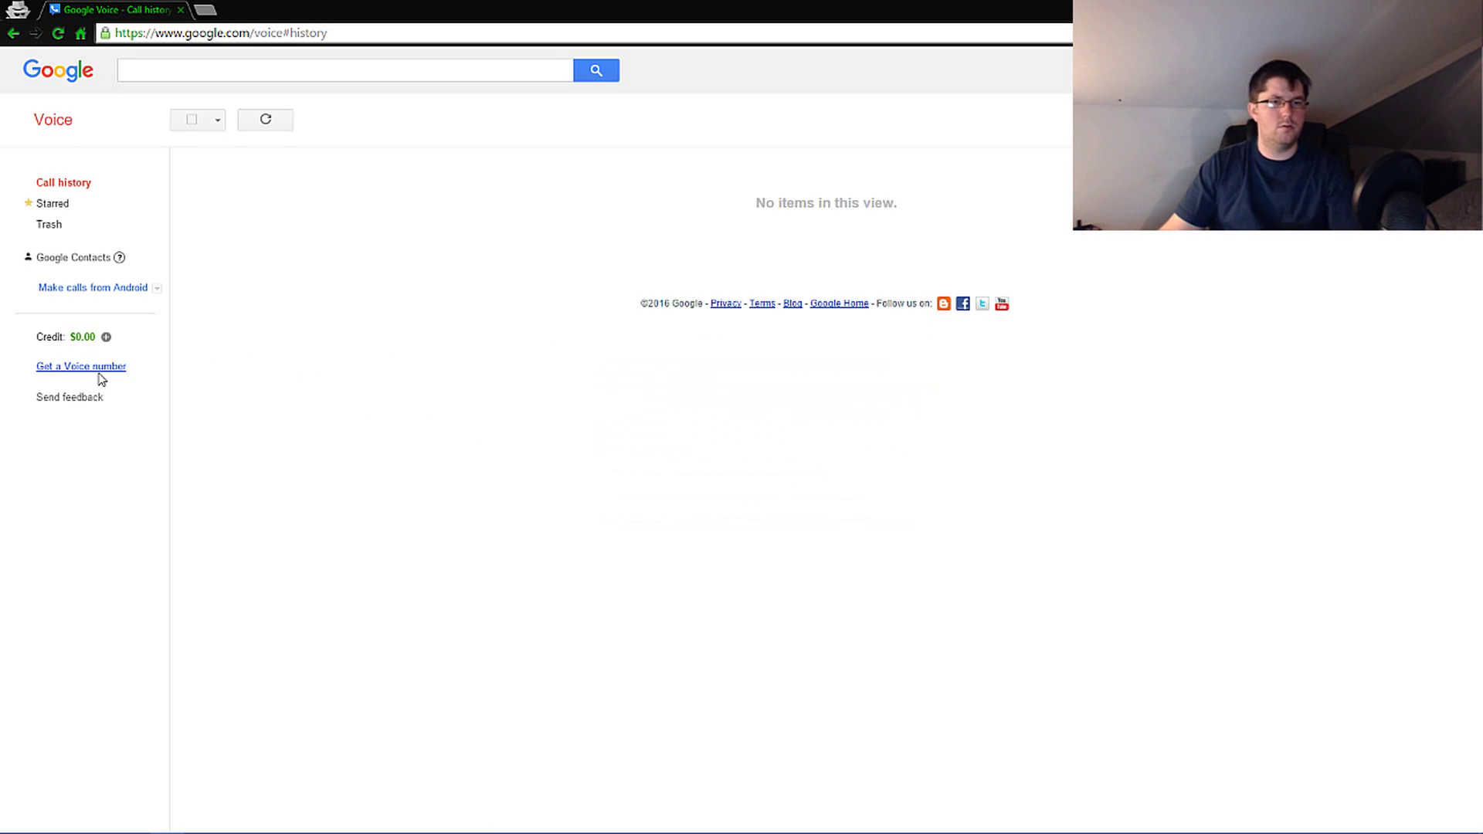
{"action": "left_click", "coordinate": [69, 375]}
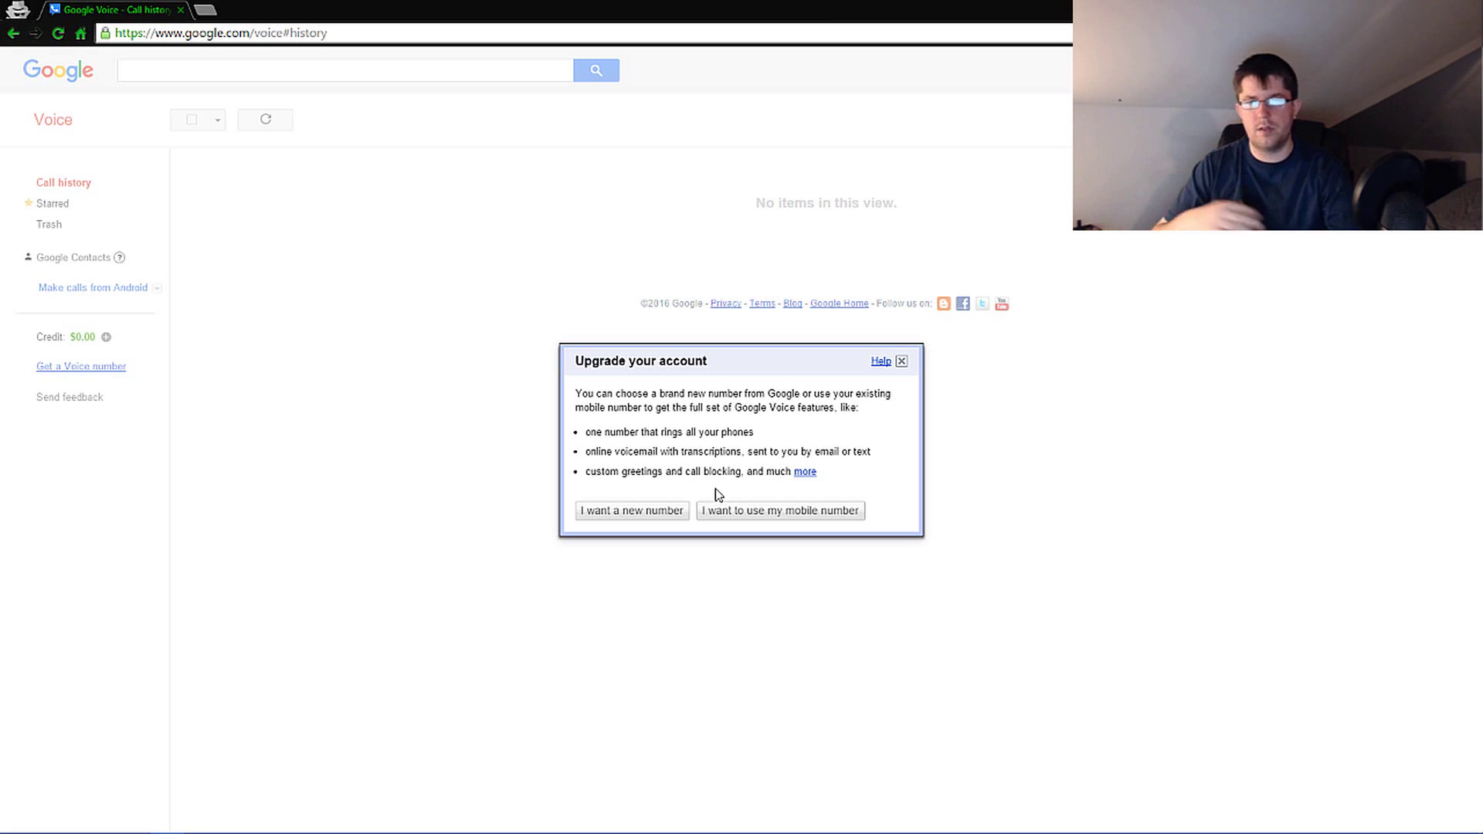
{"action": "left_click", "coordinate": [794, 511]}
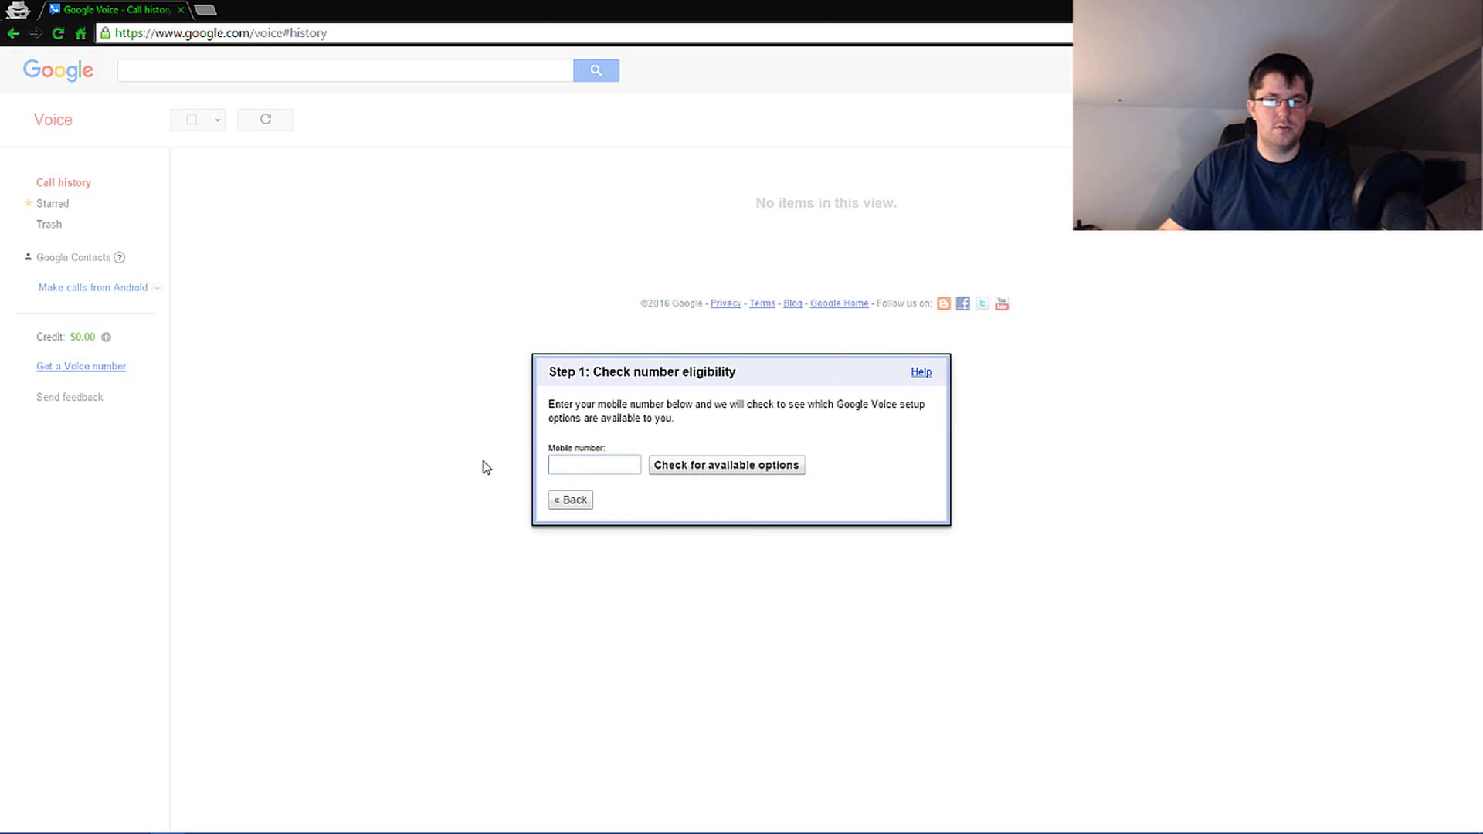
{"action": "left_click", "coordinate": [581, 464]}
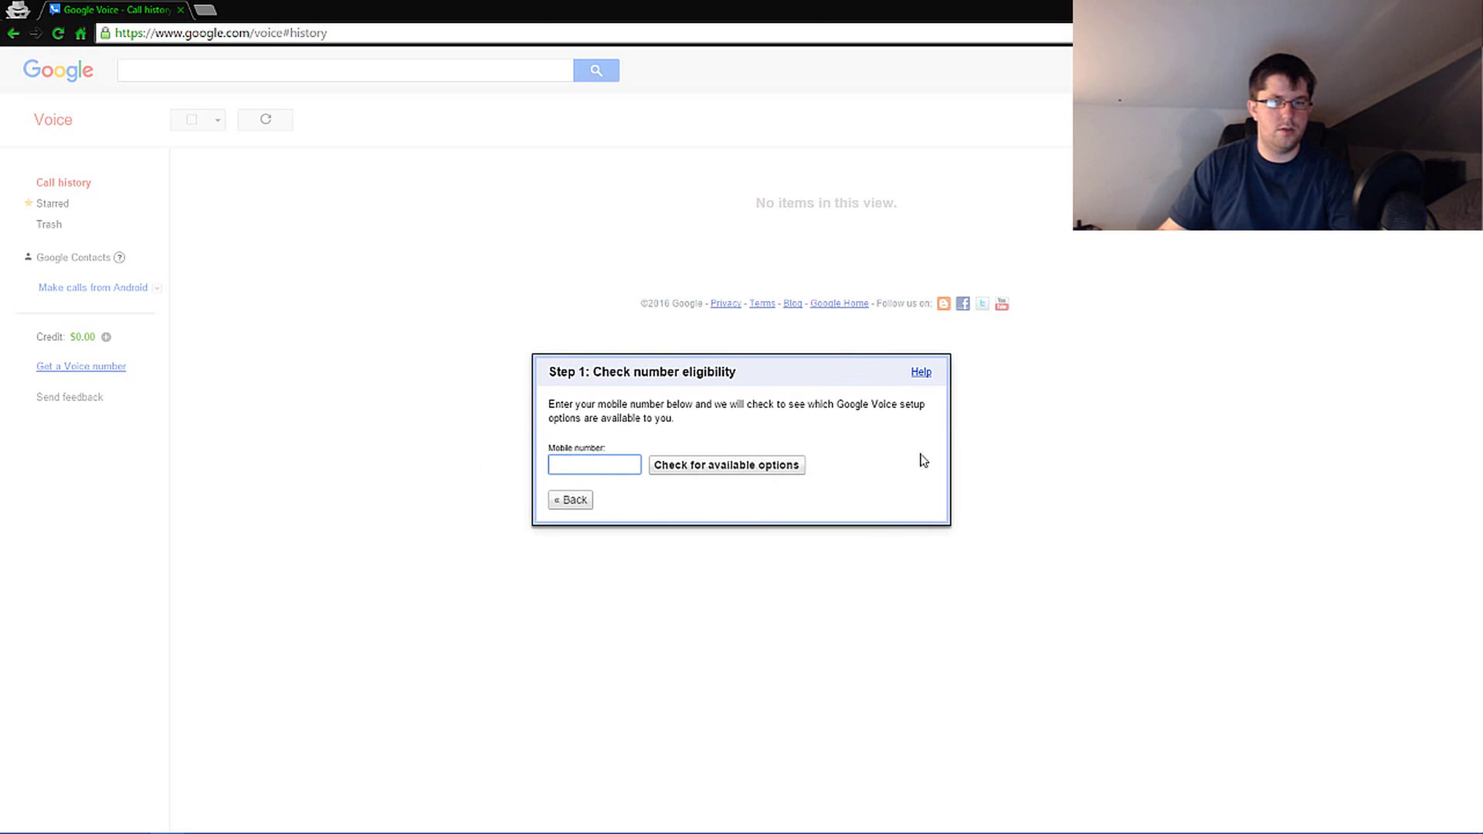
{"action": "left_click", "coordinate": [584, 500]}
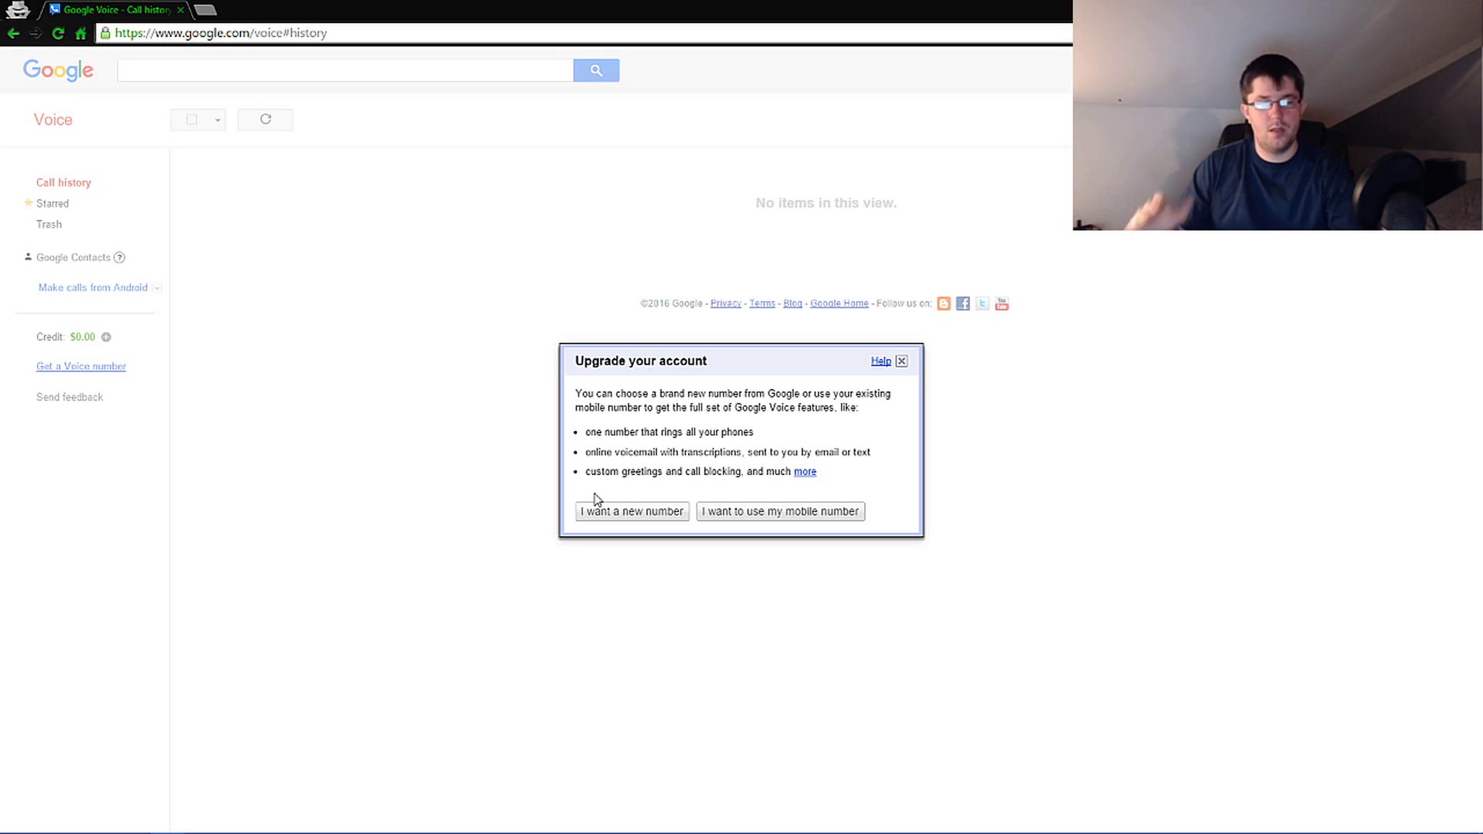
- Choose to get a brand-new Voice number
{"action": "left_click", "coordinate": [614, 513]}
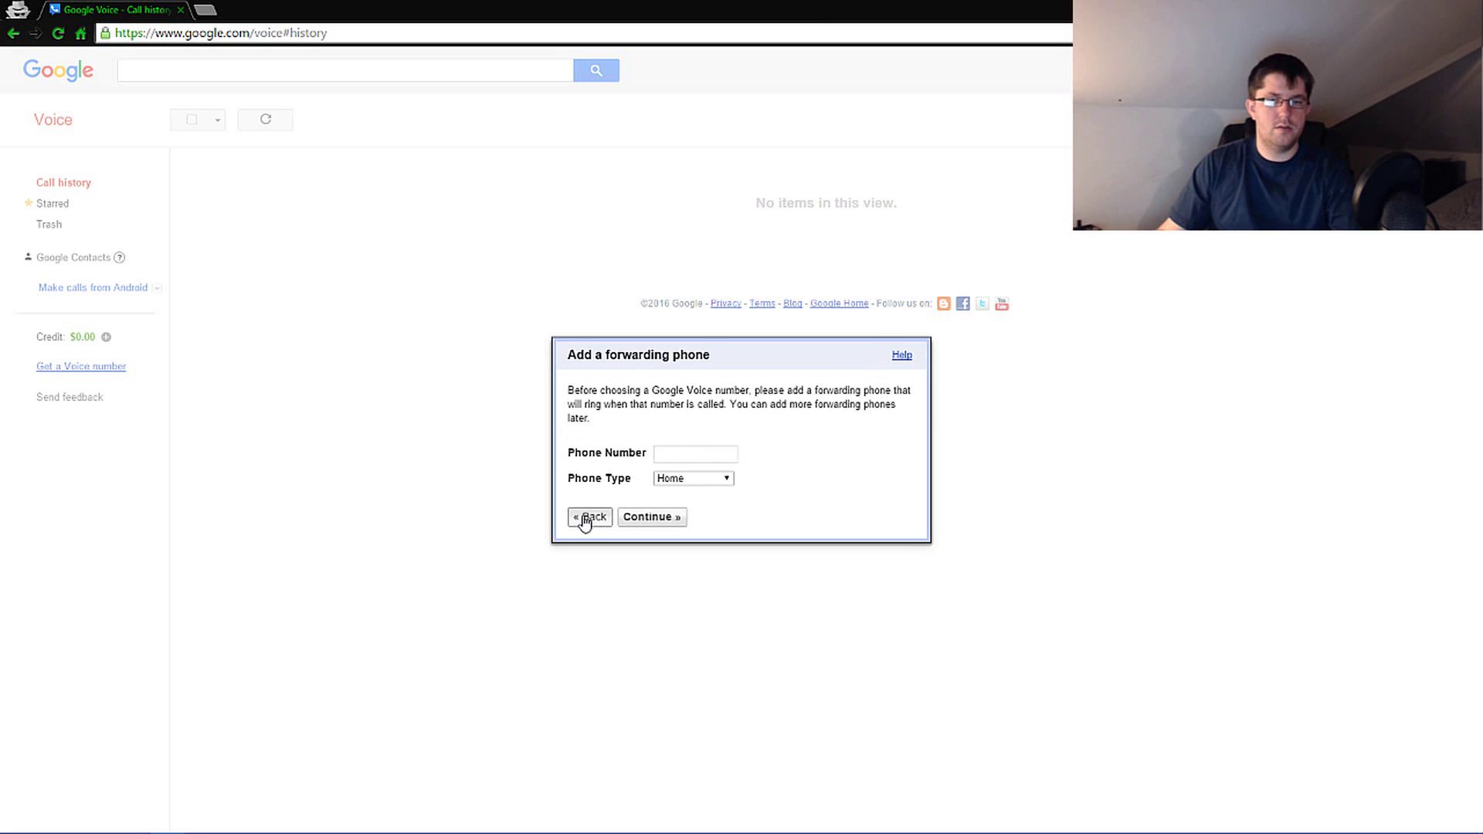
{"action": "left_click", "coordinate": [585, 518]}
{"action": "left_click", "coordinate": [633, 513]}
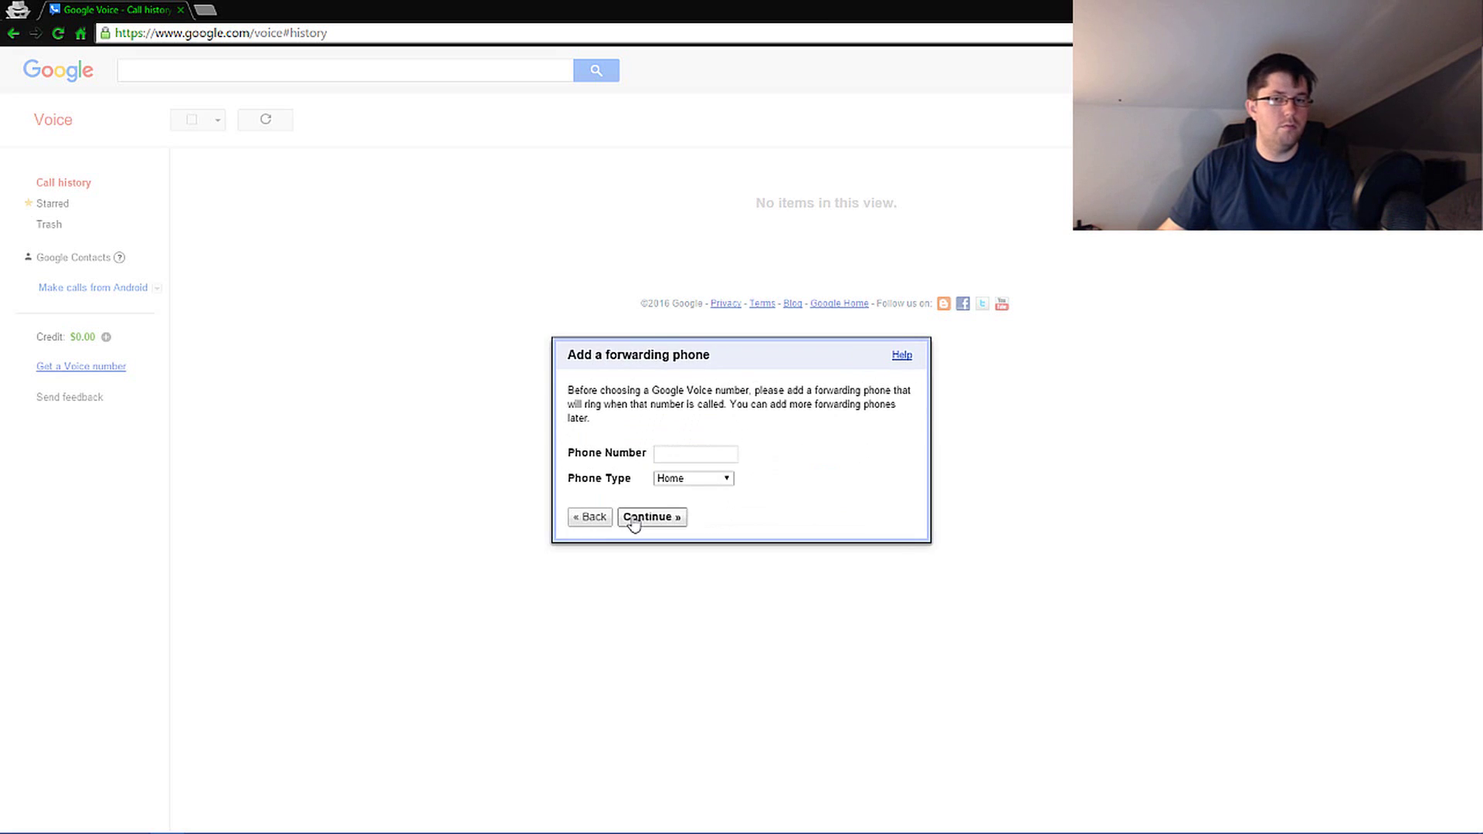
- Enter the forwarding phone number with phone type Mobile and submit it
{"action": "left_click", "coordinate": [695, 459]}
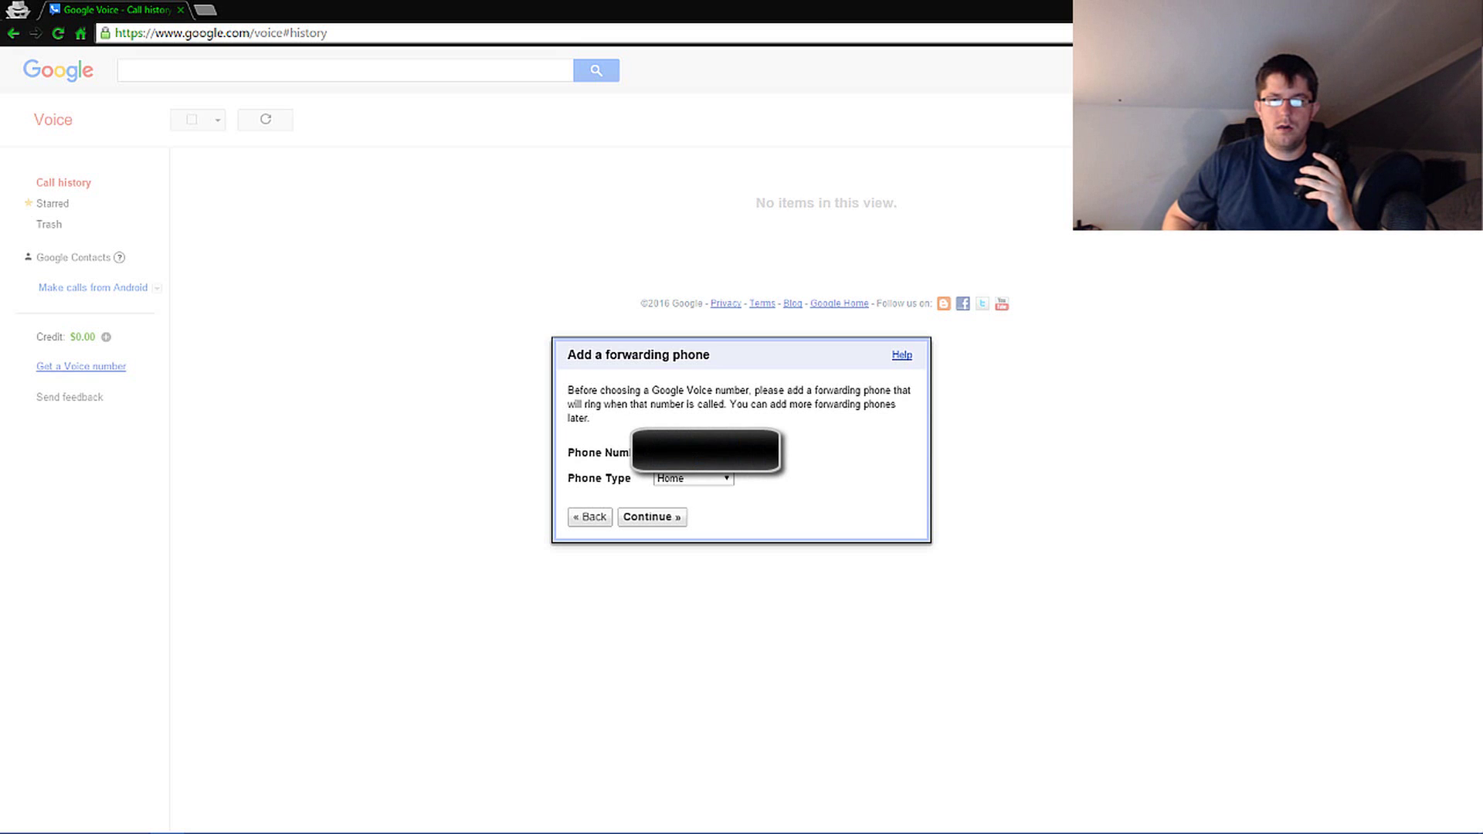
{"action": "left_click", "coordinate": [721, 479]}
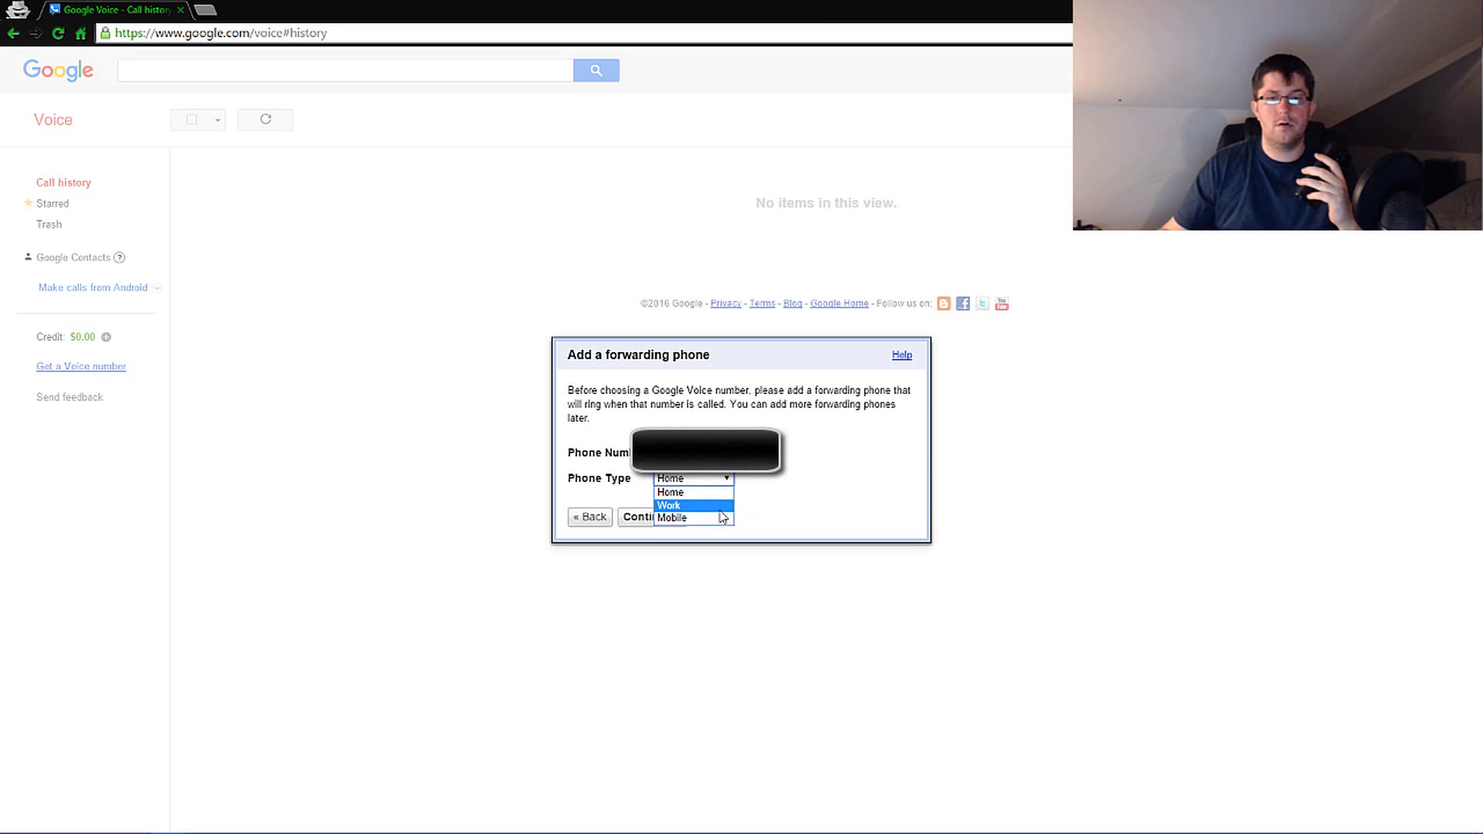
{"action": "left_click", "coordinate": [719, 518]}
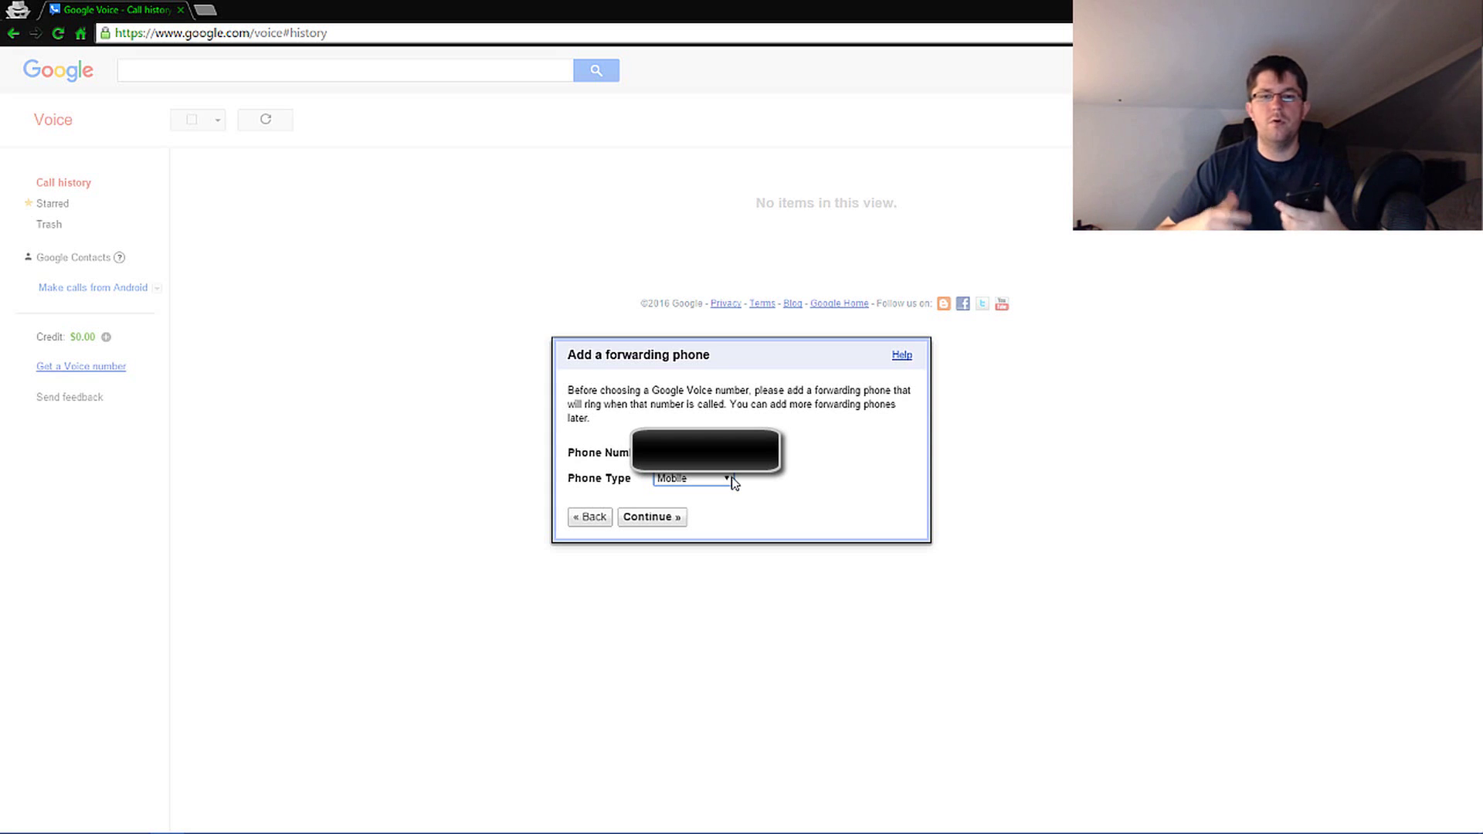
{"action": "left_click", "coordinate": [665, 519]}
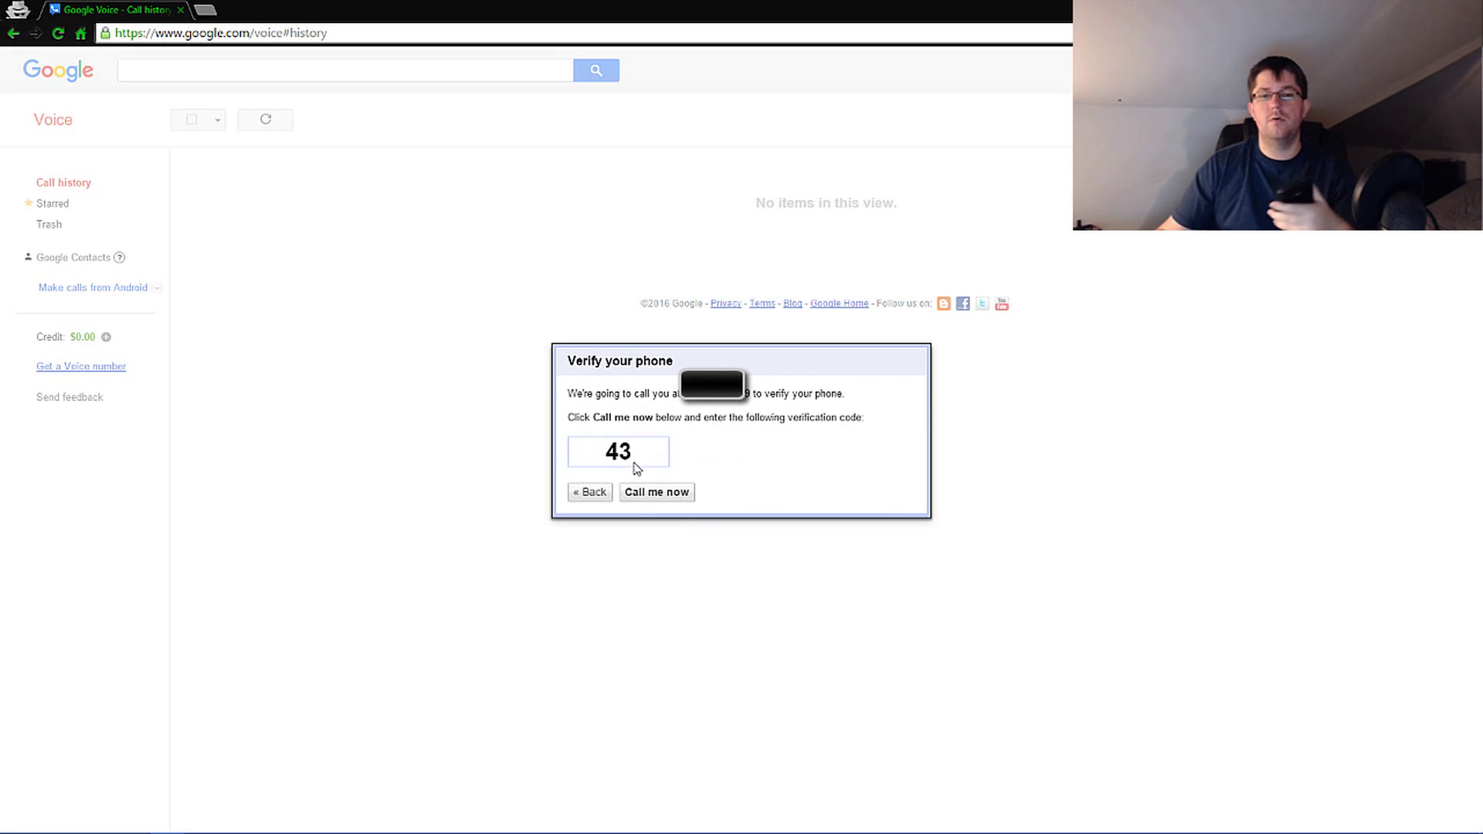
- Request a verification call to the forwarding mobile phone
{"action": "left_click", "coordinate": [669, 492]}
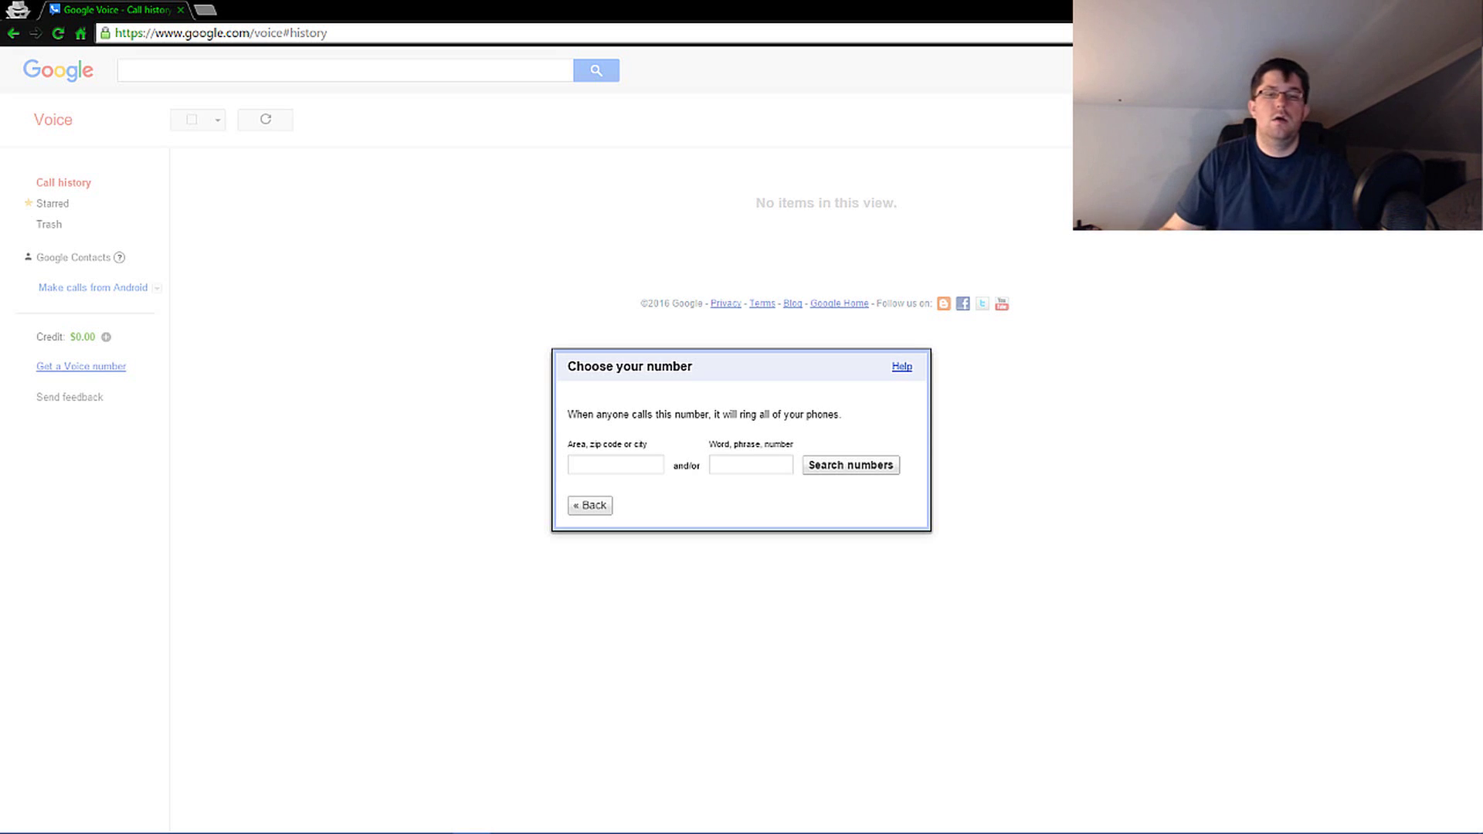
- Search available Voice numbers for ones spelling 'craig'
{"action": "left_click", "coordinate": [748, 465]}
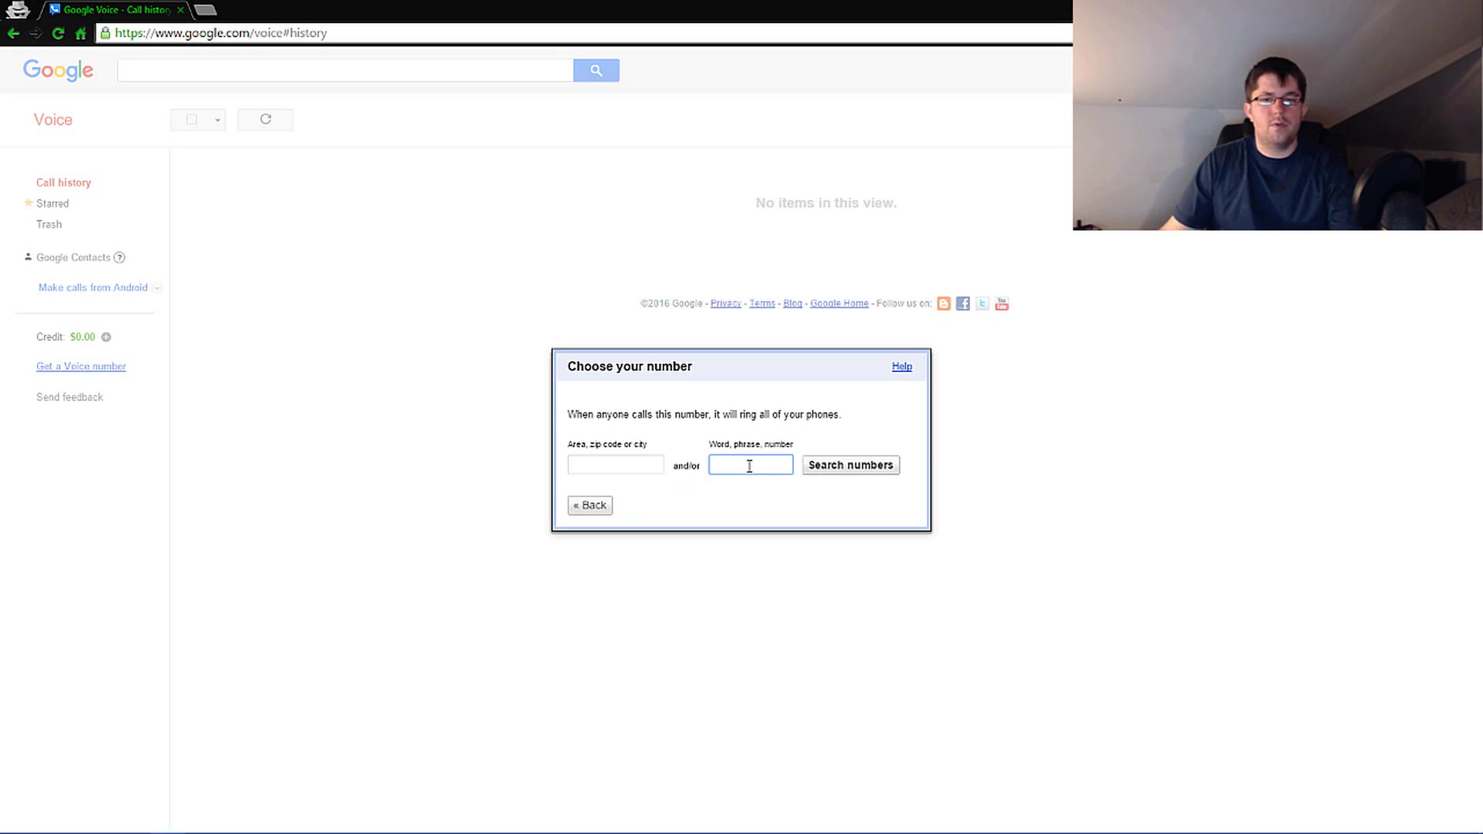
{"action": "left_click", "coordinate": [610, 466]}
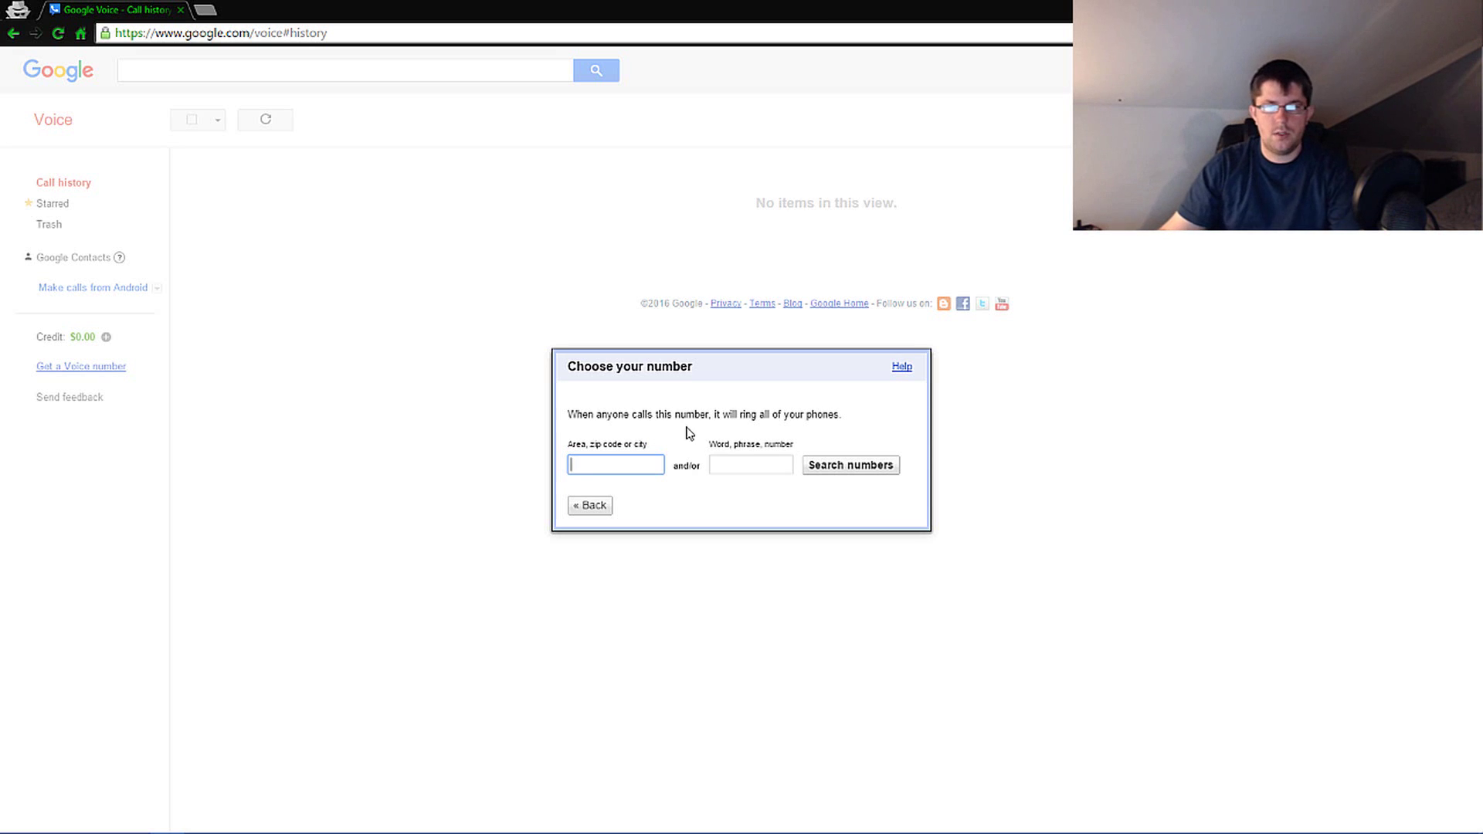
{"action": "left_click", "coordinate": [857, 465]}
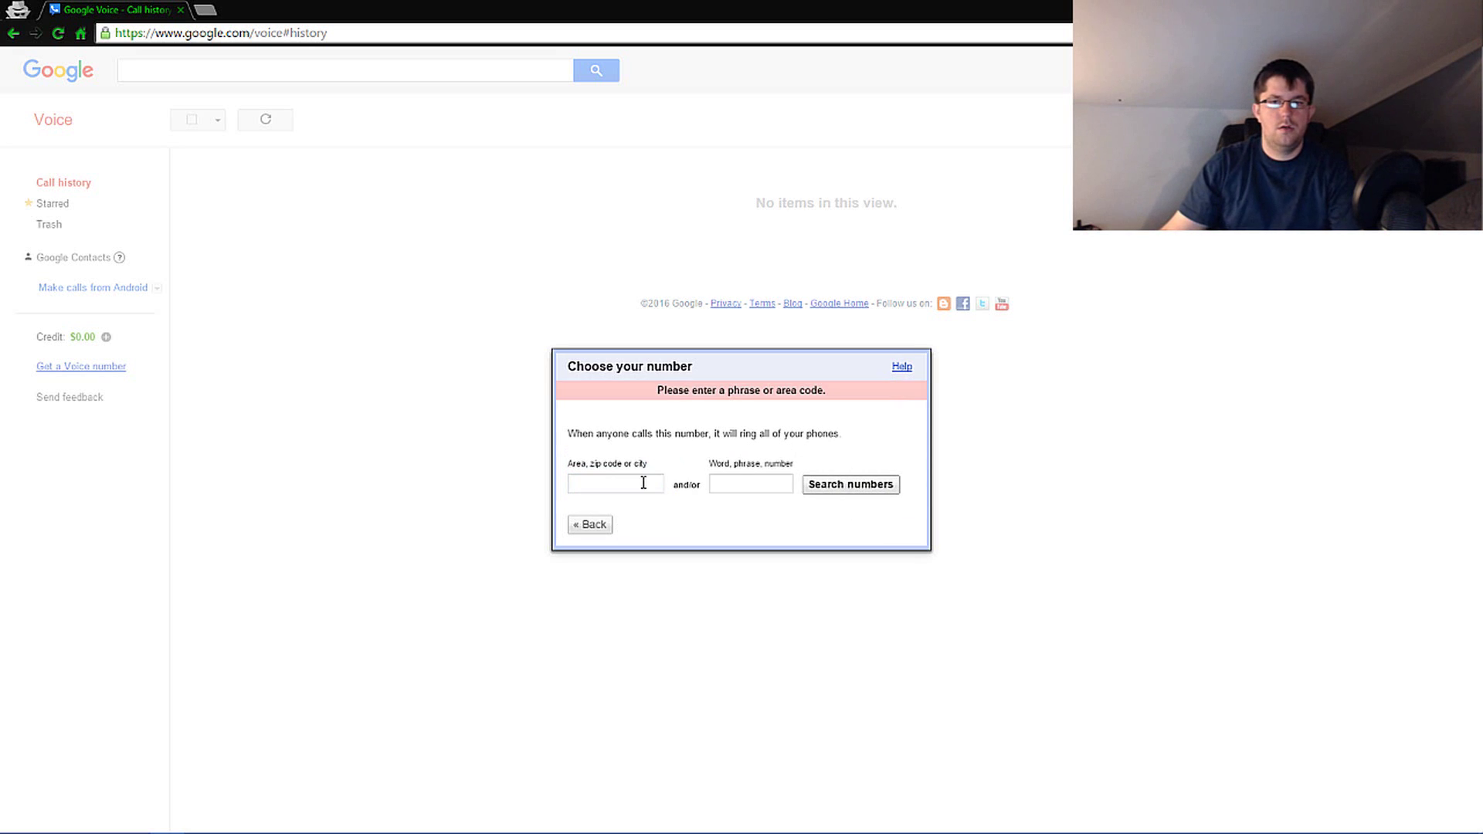
{"action": "left_click", "coordinate": [788, 484]}
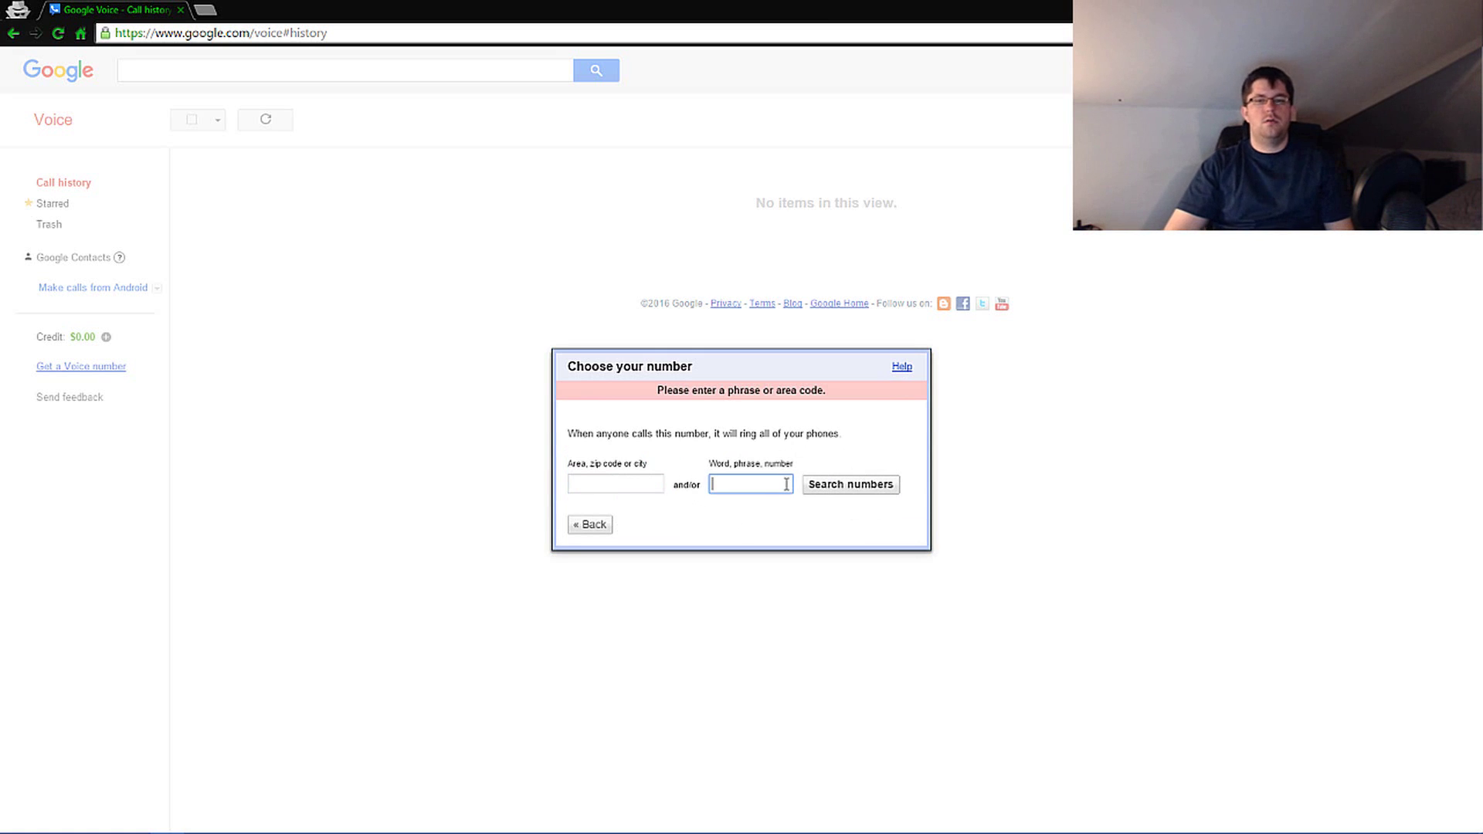
{"action": "type", "text": "craig"}
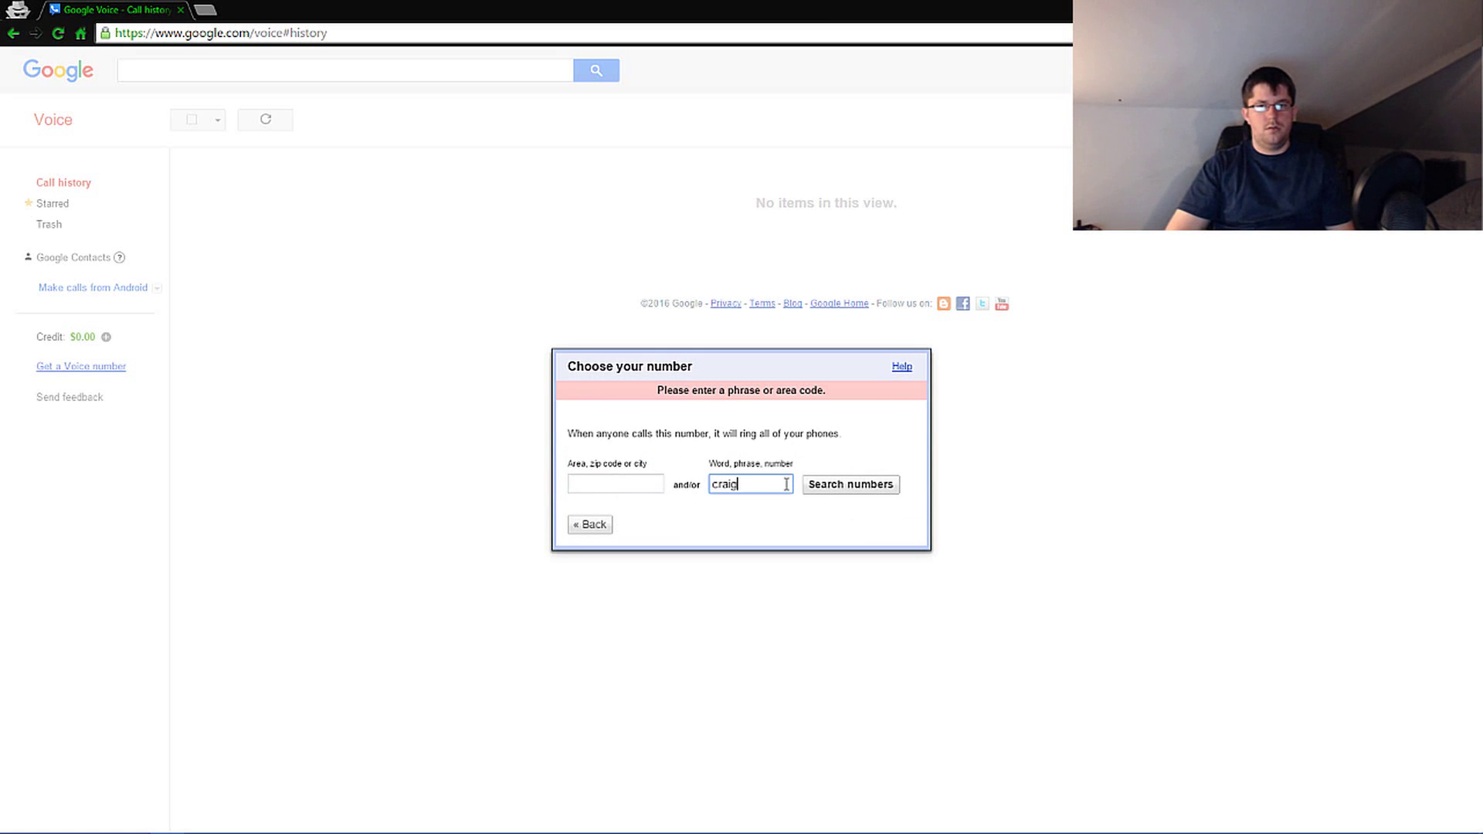
{"action": "key", "text": "Return"}
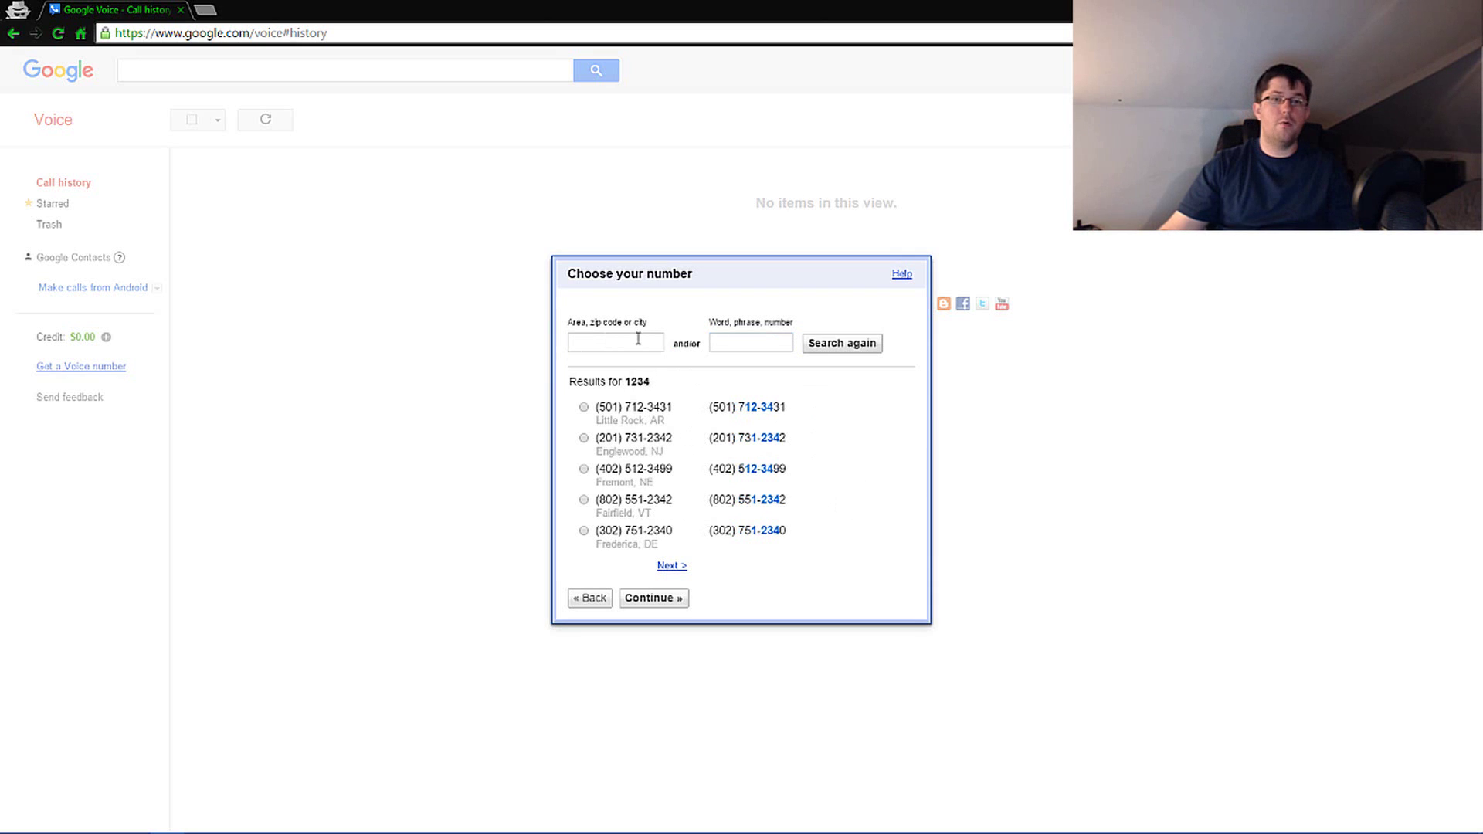
- Search for available numbers in ZIP code 32931 (Cocoa Beach, FL)
{"action": "left_click", "coordinate": [638, 342]}
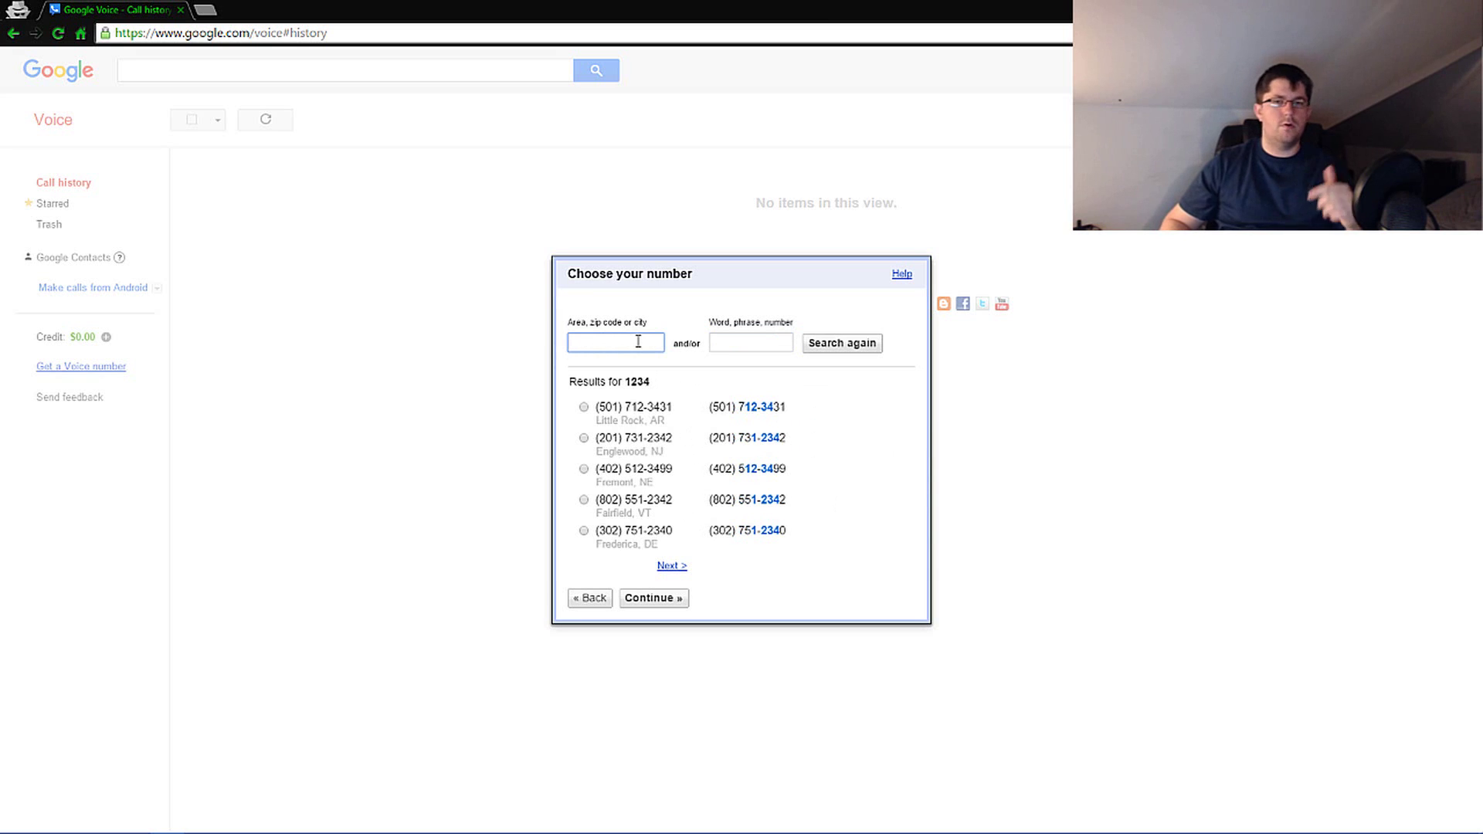
{"action": "type", "text": "3"}
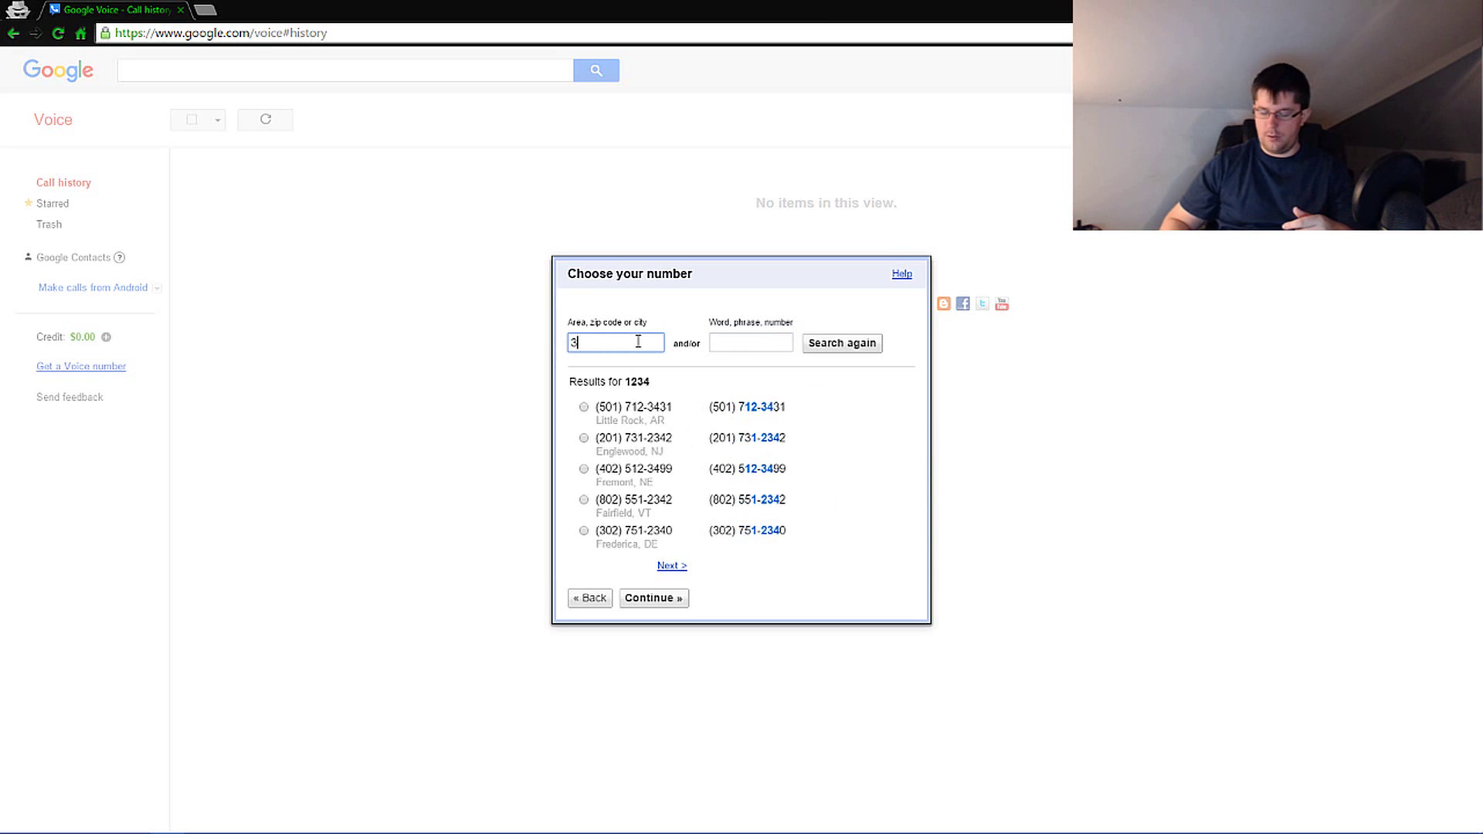
{"action": "type", "text": "2931"}
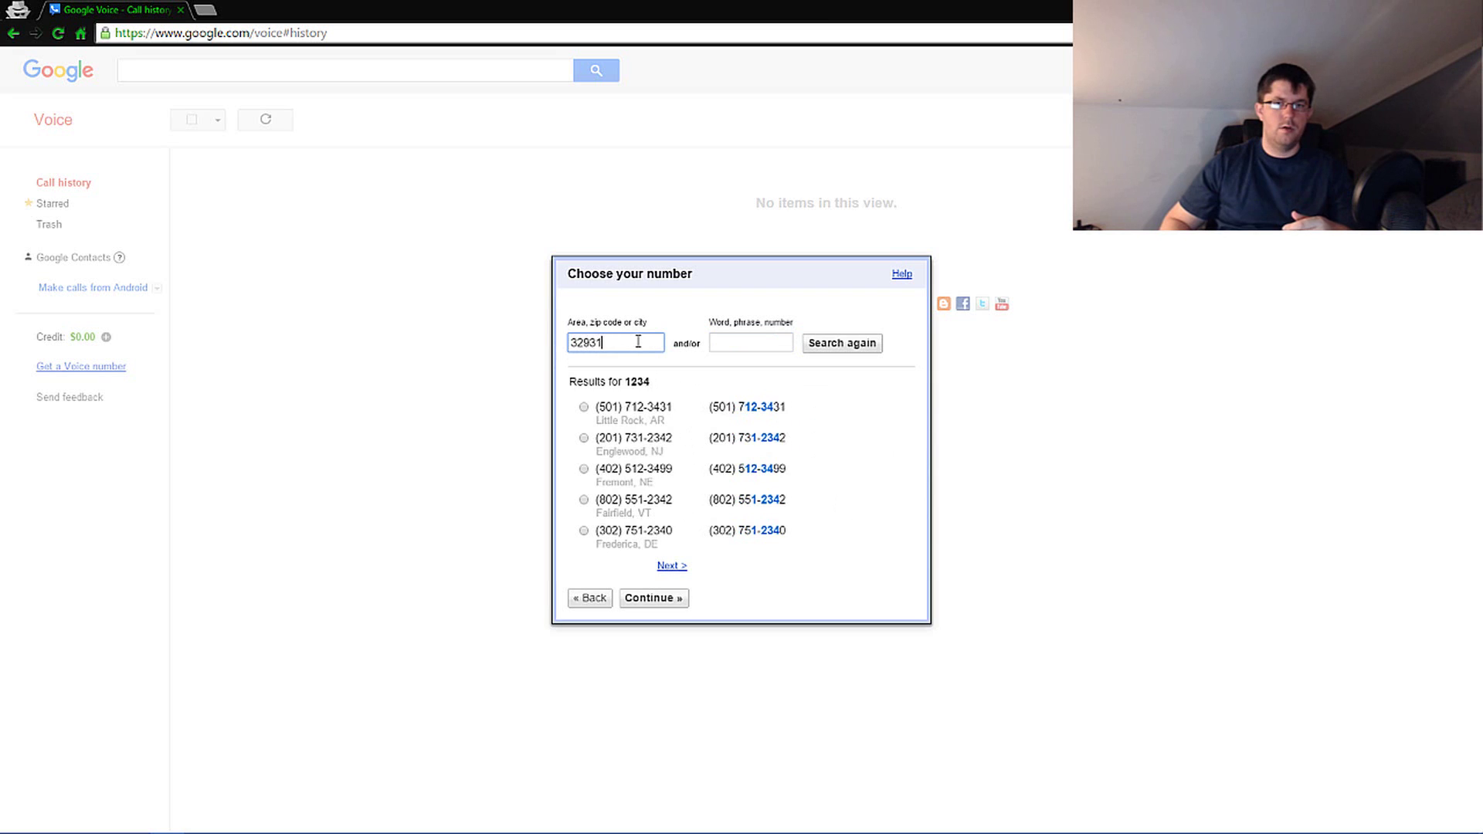
{"action": "key", "text": "Return"}
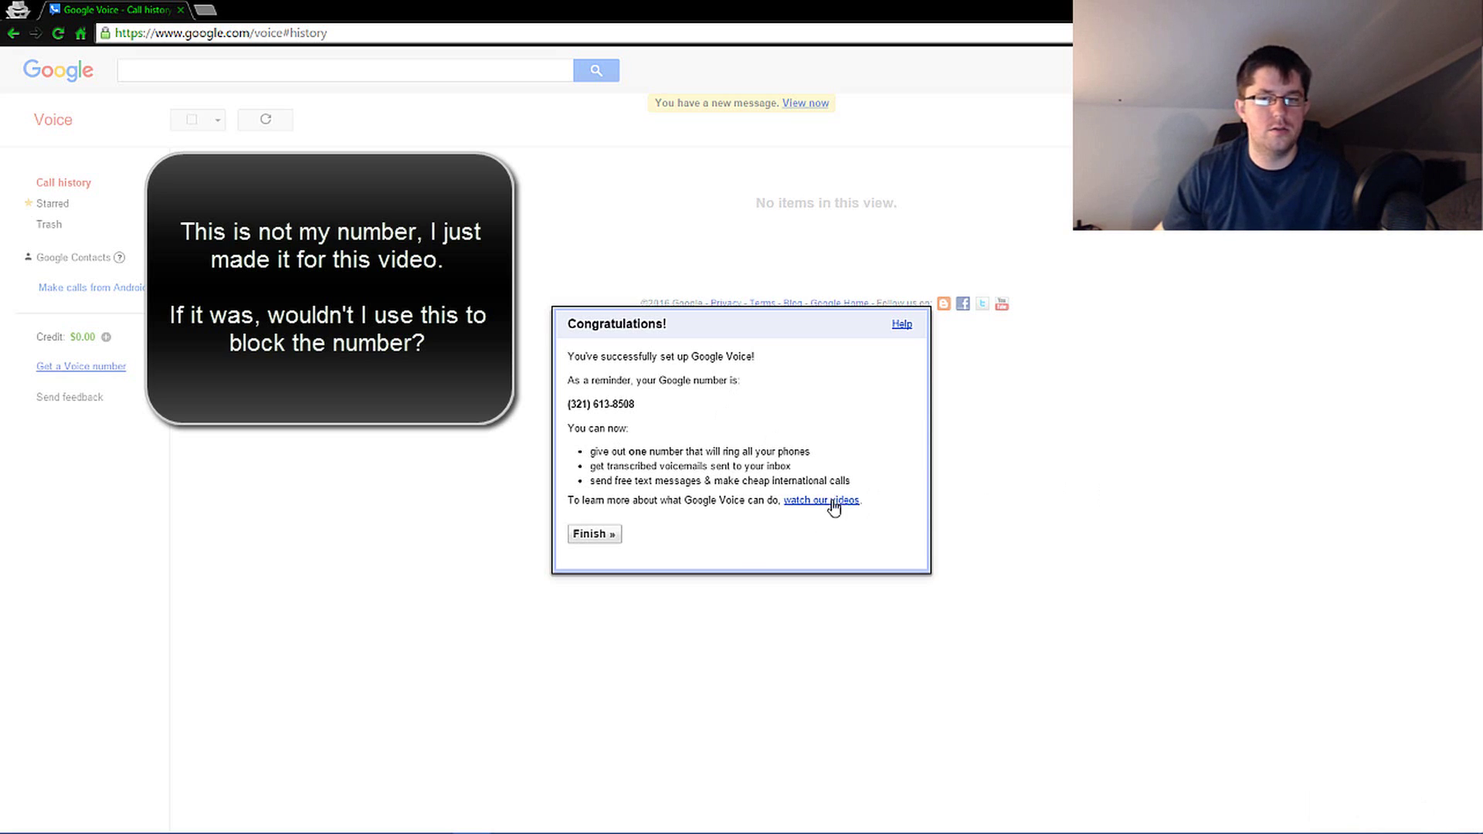
- Finish setup from the Congratulations confirmation to load the Voice inbox
{"action": "left_click", "coordinate": [591, 534]}
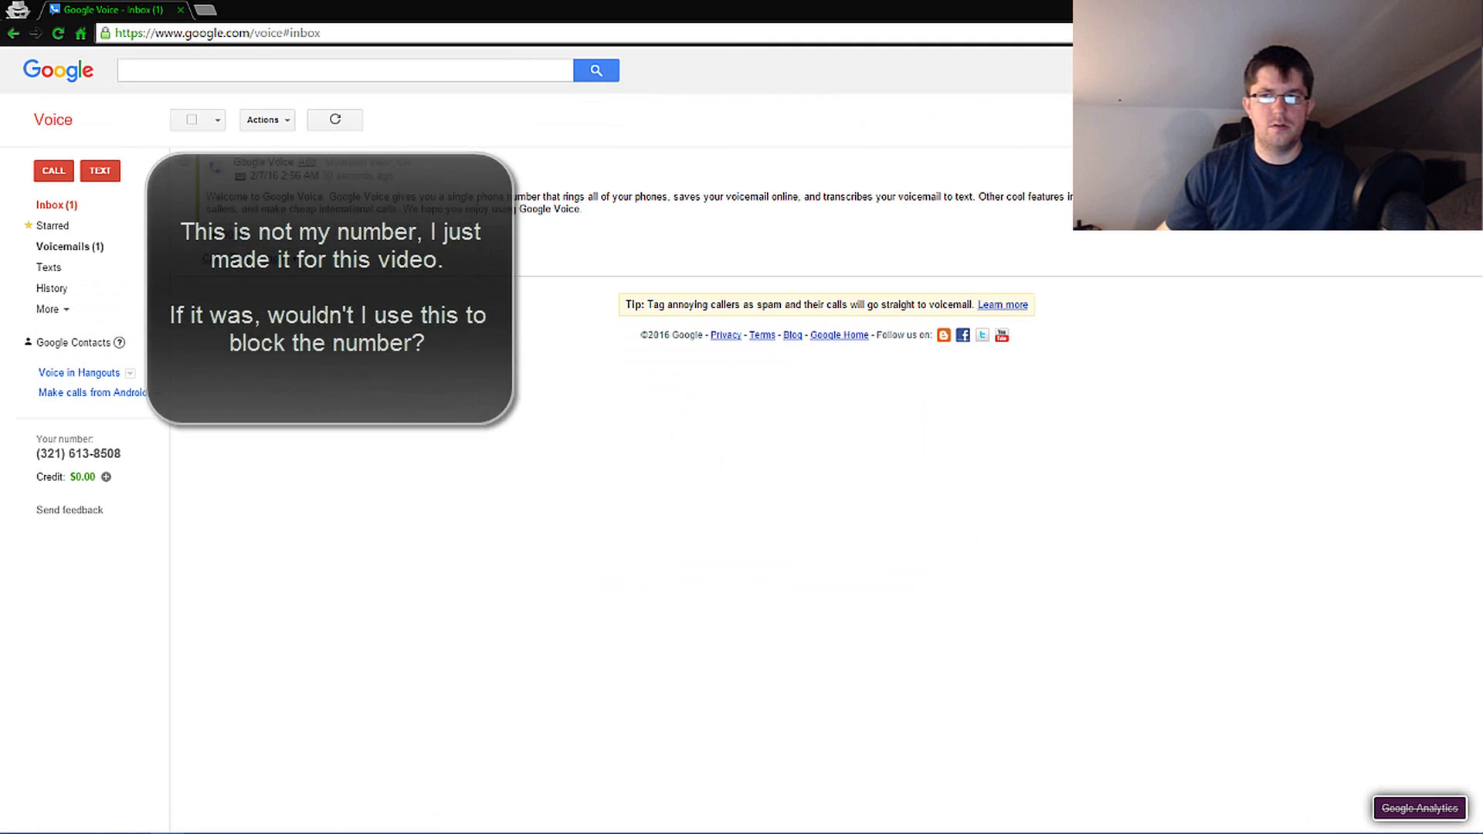
- Open Settings to the Phones tab showing Google chat and mobile forwarding
{"action": "left_click", "coordinate": [1444, 120]}
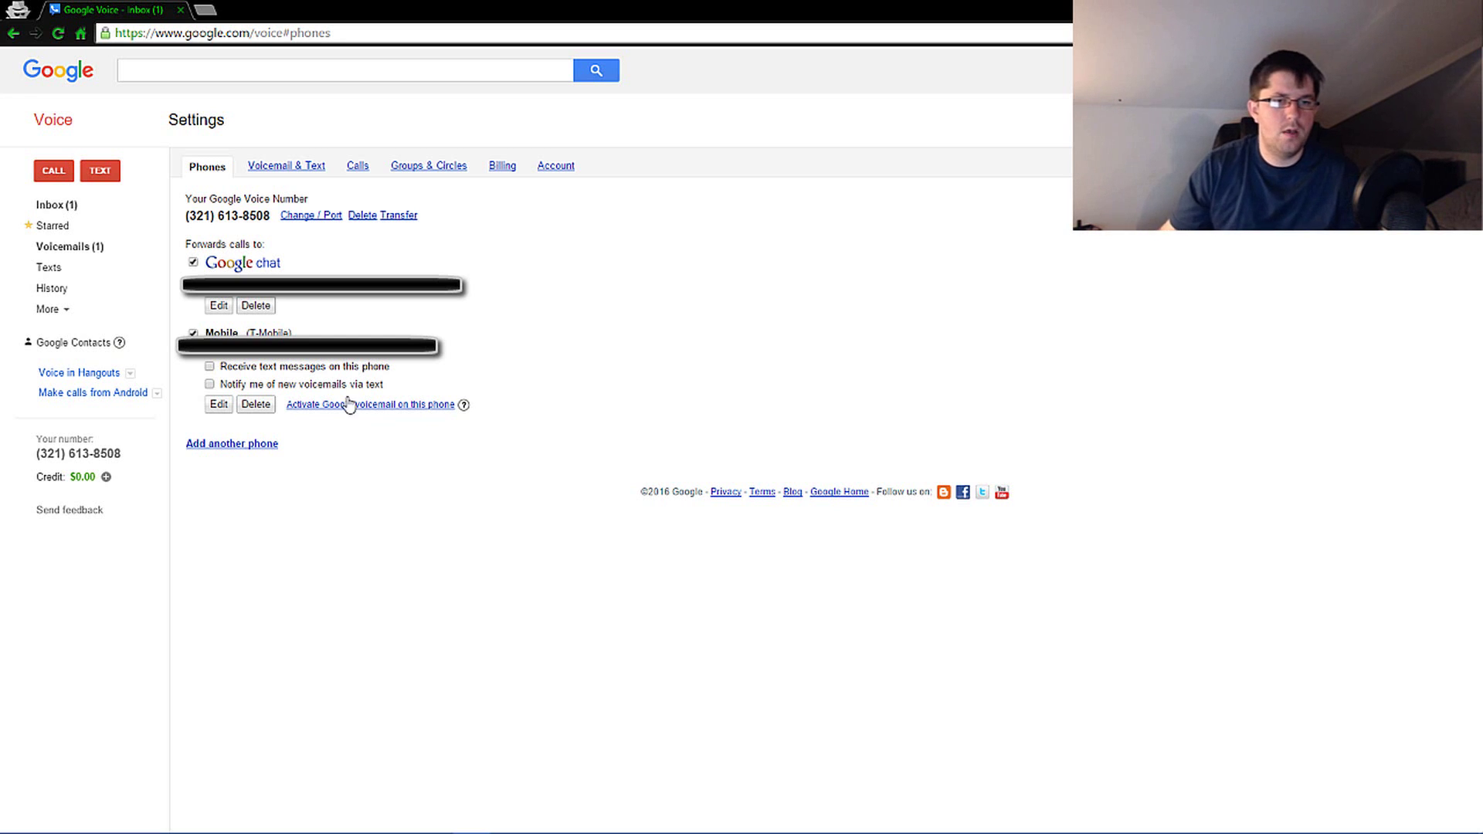
{"action": "left_click", "coordinate": [236, 447]}
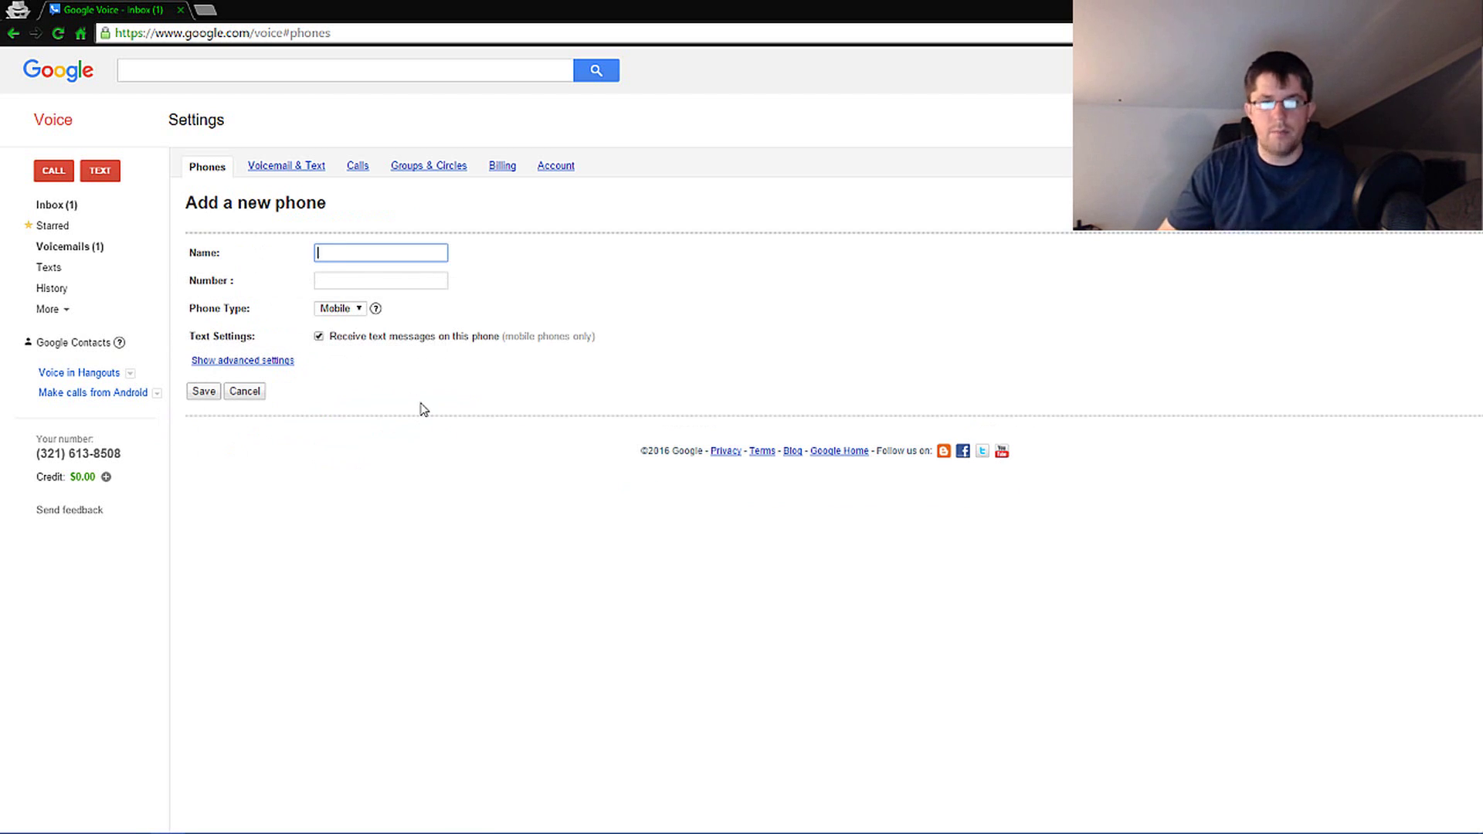
{"action": "type", "text": "bla"}
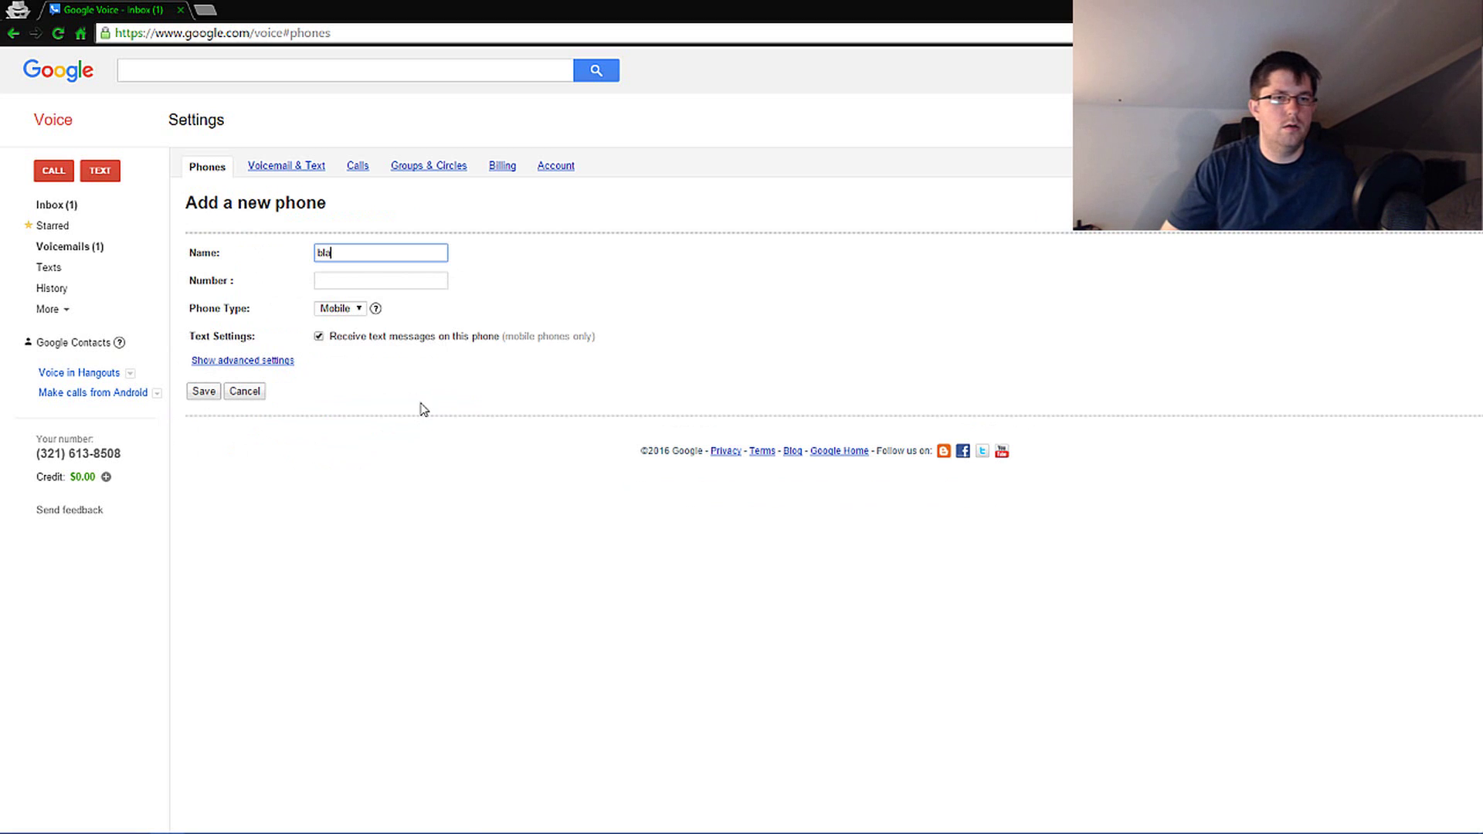
{"action": "key", "text": "Tab"}
{"action": "type", "text": "0234234"}
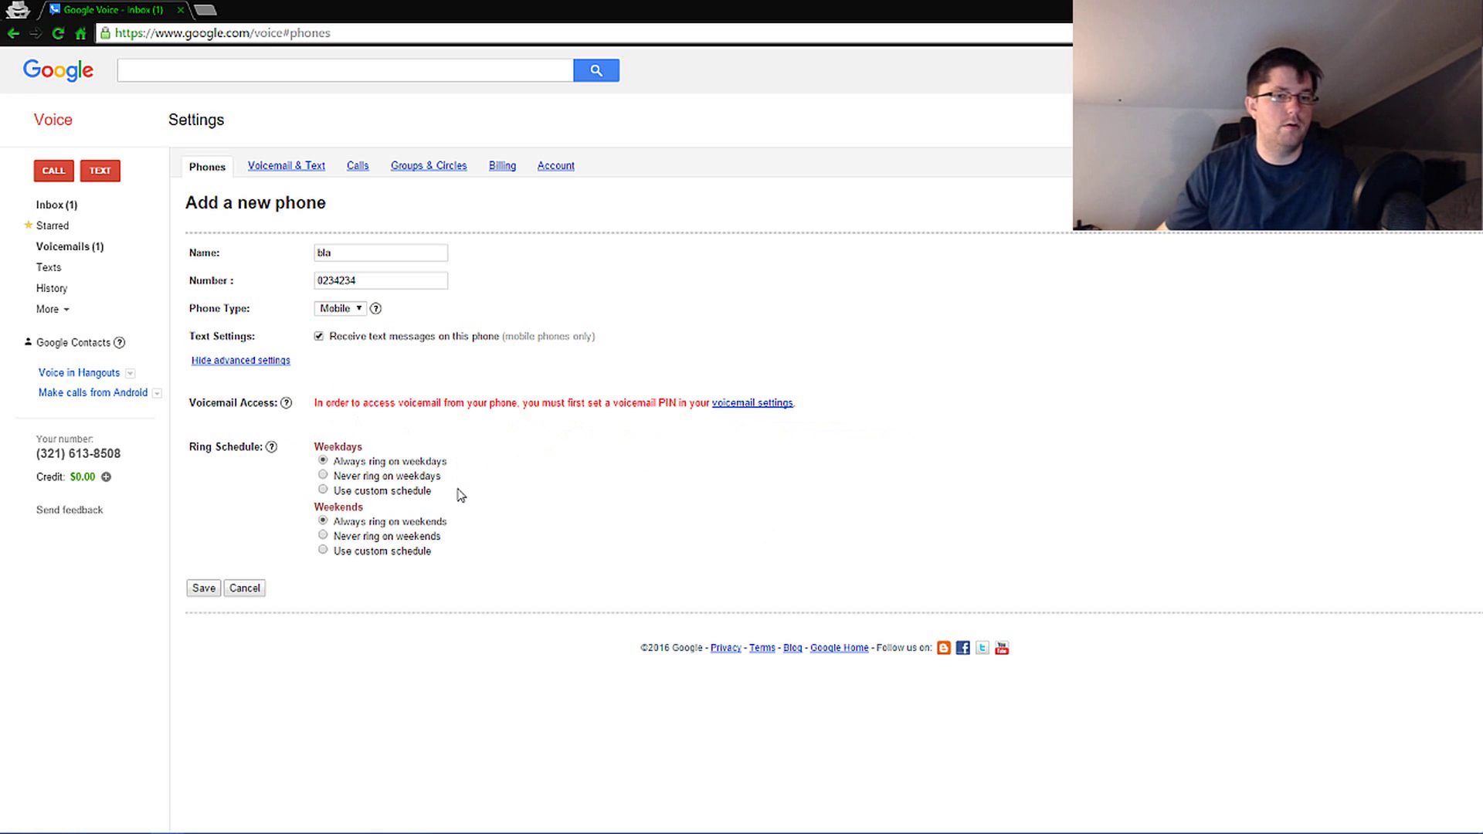
- Discard the new-phone form, then enable voicemail text notifications and text messages on the mobile
{"action": "left_click", "coordinate": [255, 590]}
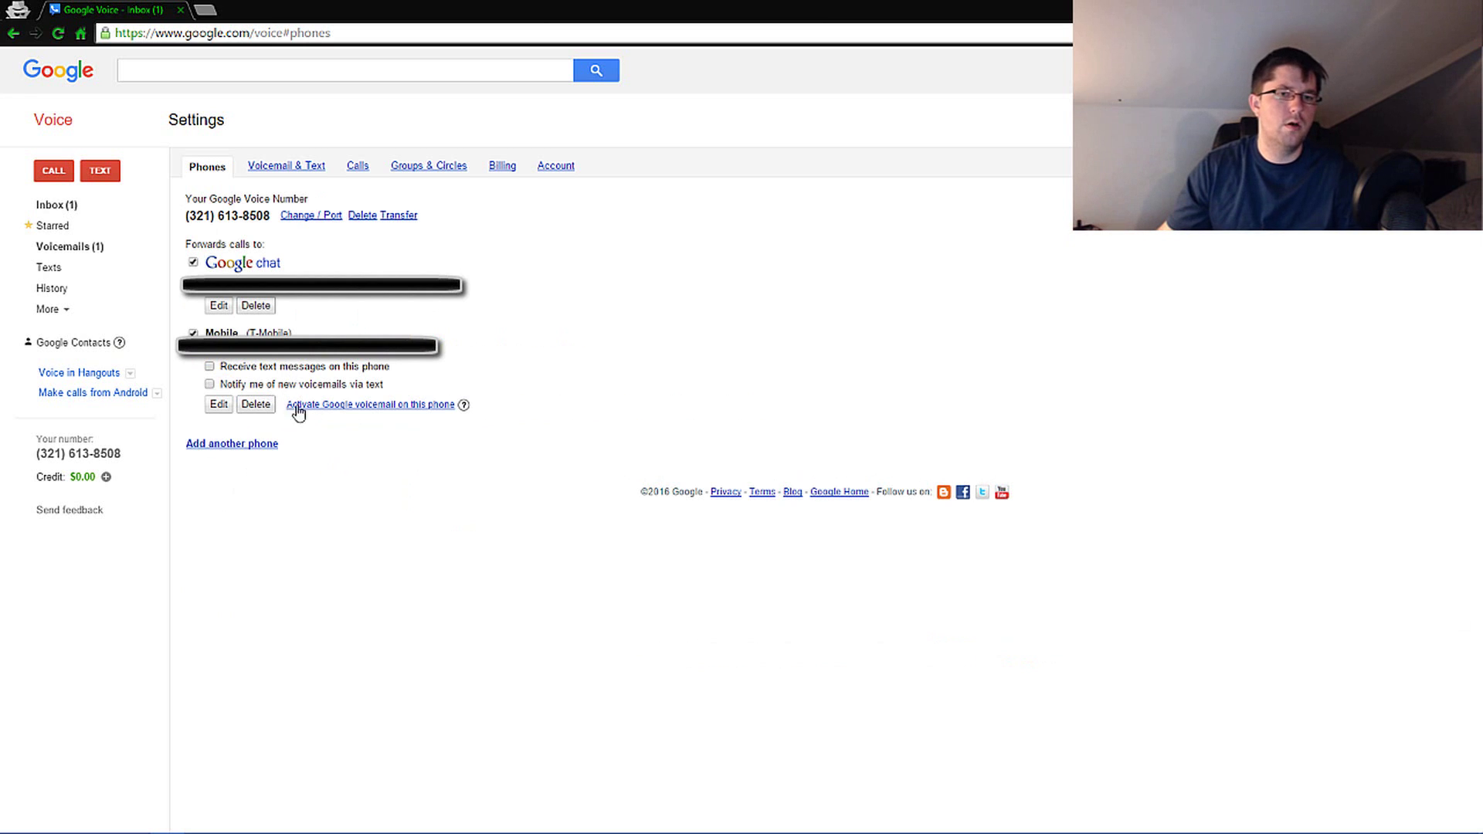
{"action": "left_click", "coordinate": [210, 384]}
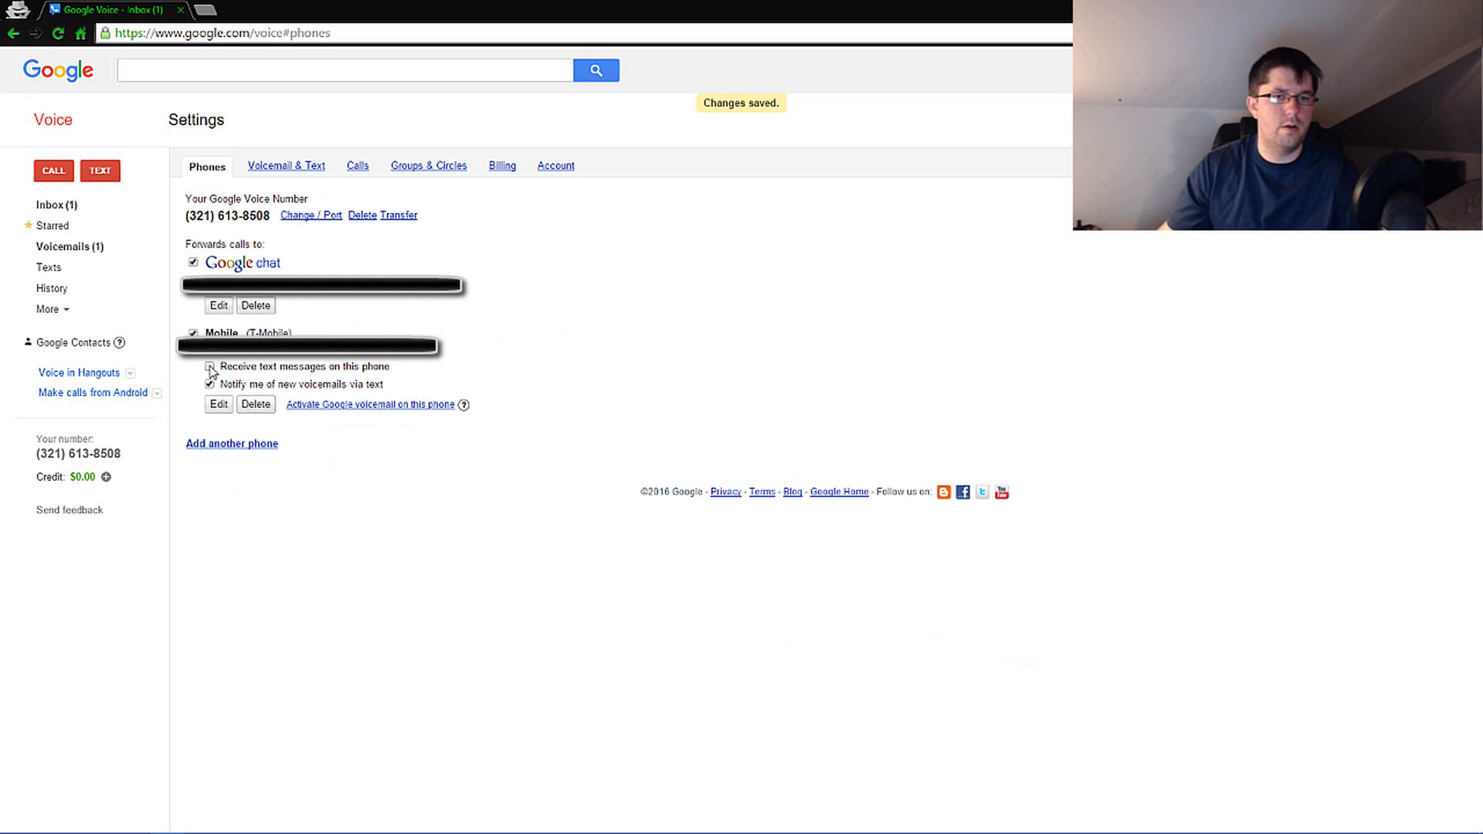
{"action": "left_click", "coordinate": [209, 366]}
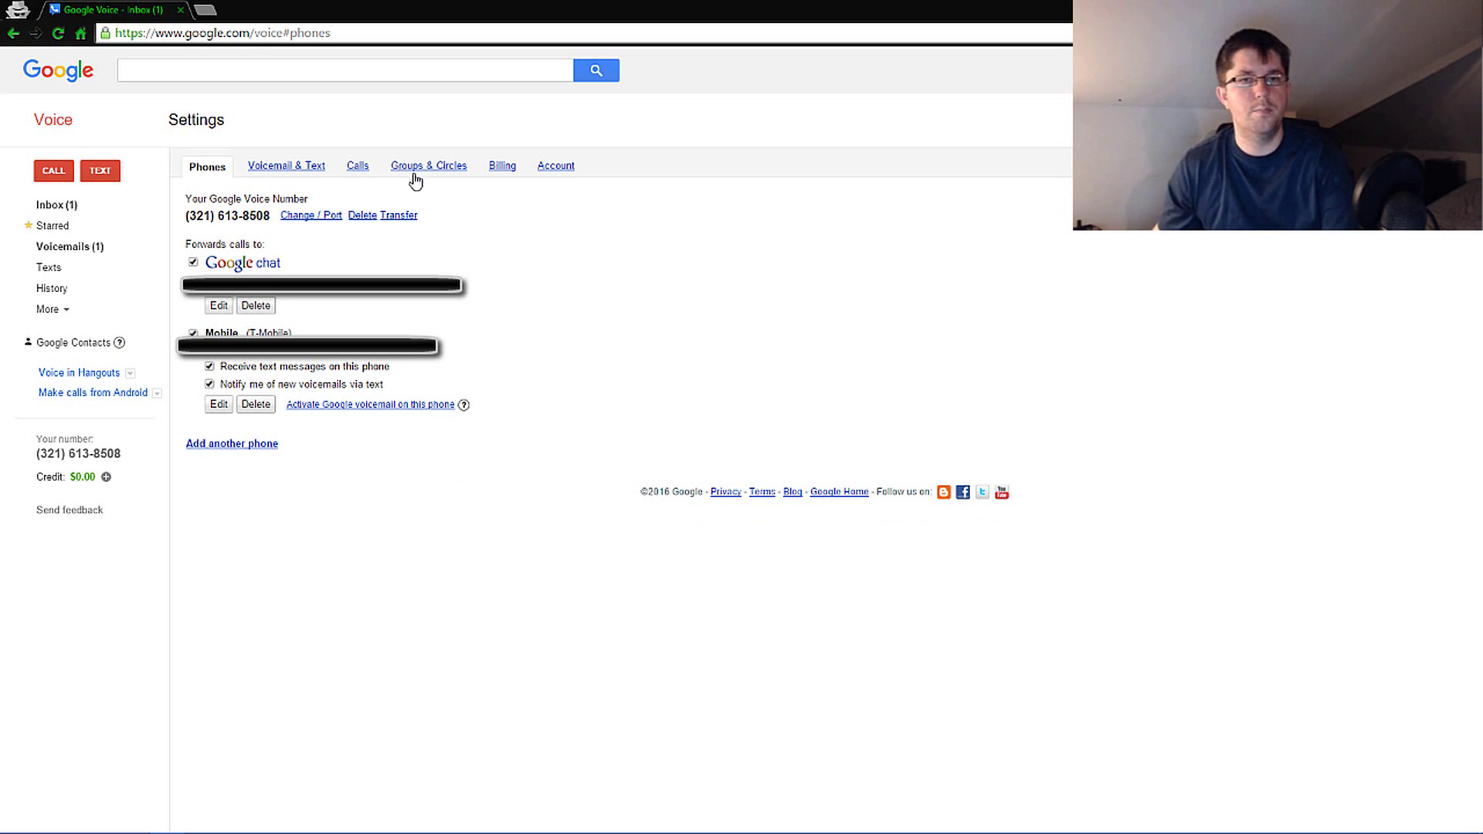
- Review the Voicemail & Text settings, then the Groups & Circles settings
{"action": "left_click", "coordinate": [290, 171]}
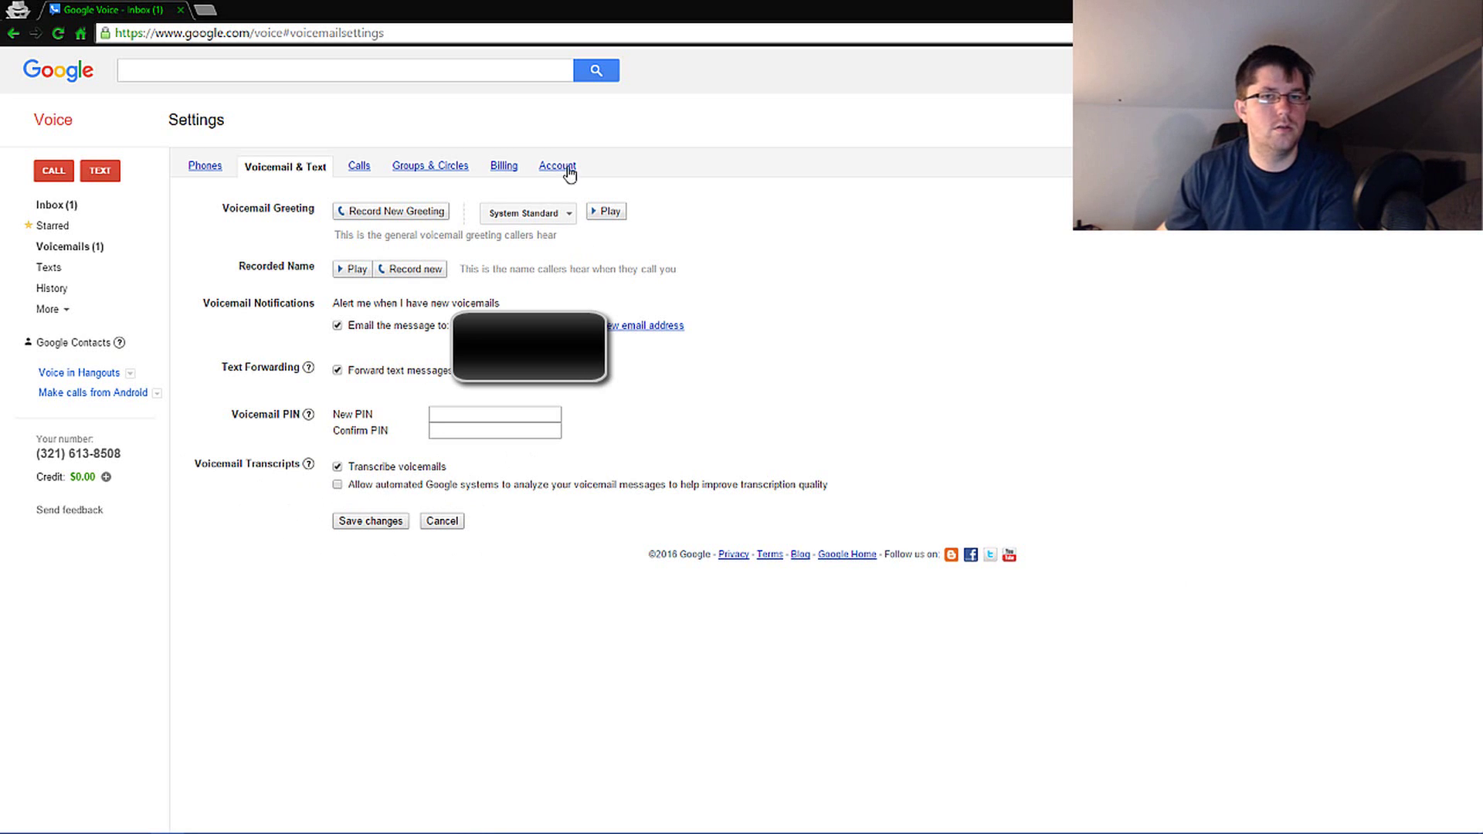
{"action": "left_click", "coordinate": [434, 165]}
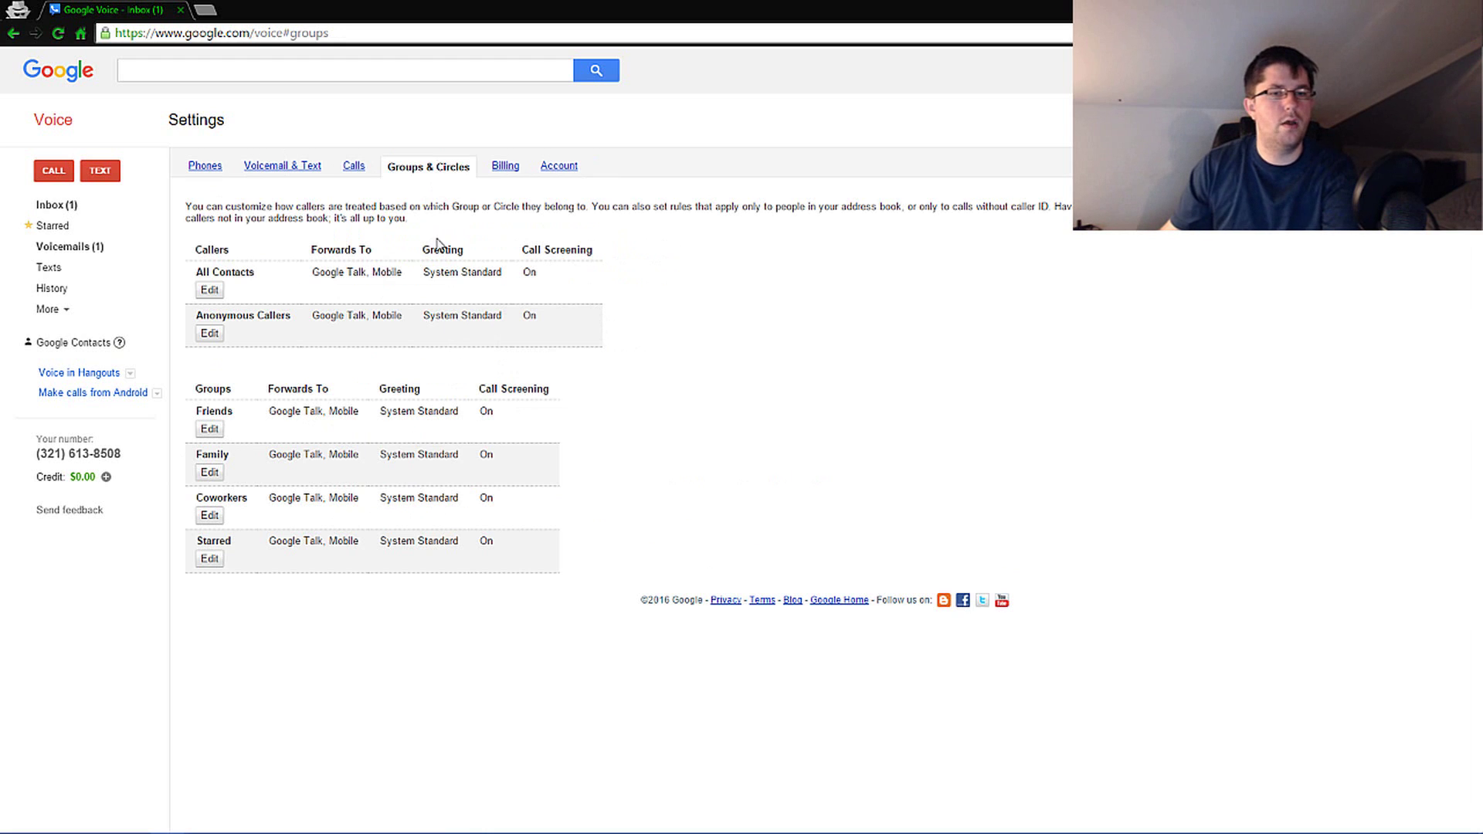
- Open the Family group's call settings and cancel without saving
{"action": "left_click", "coordinate": [210, 472]}
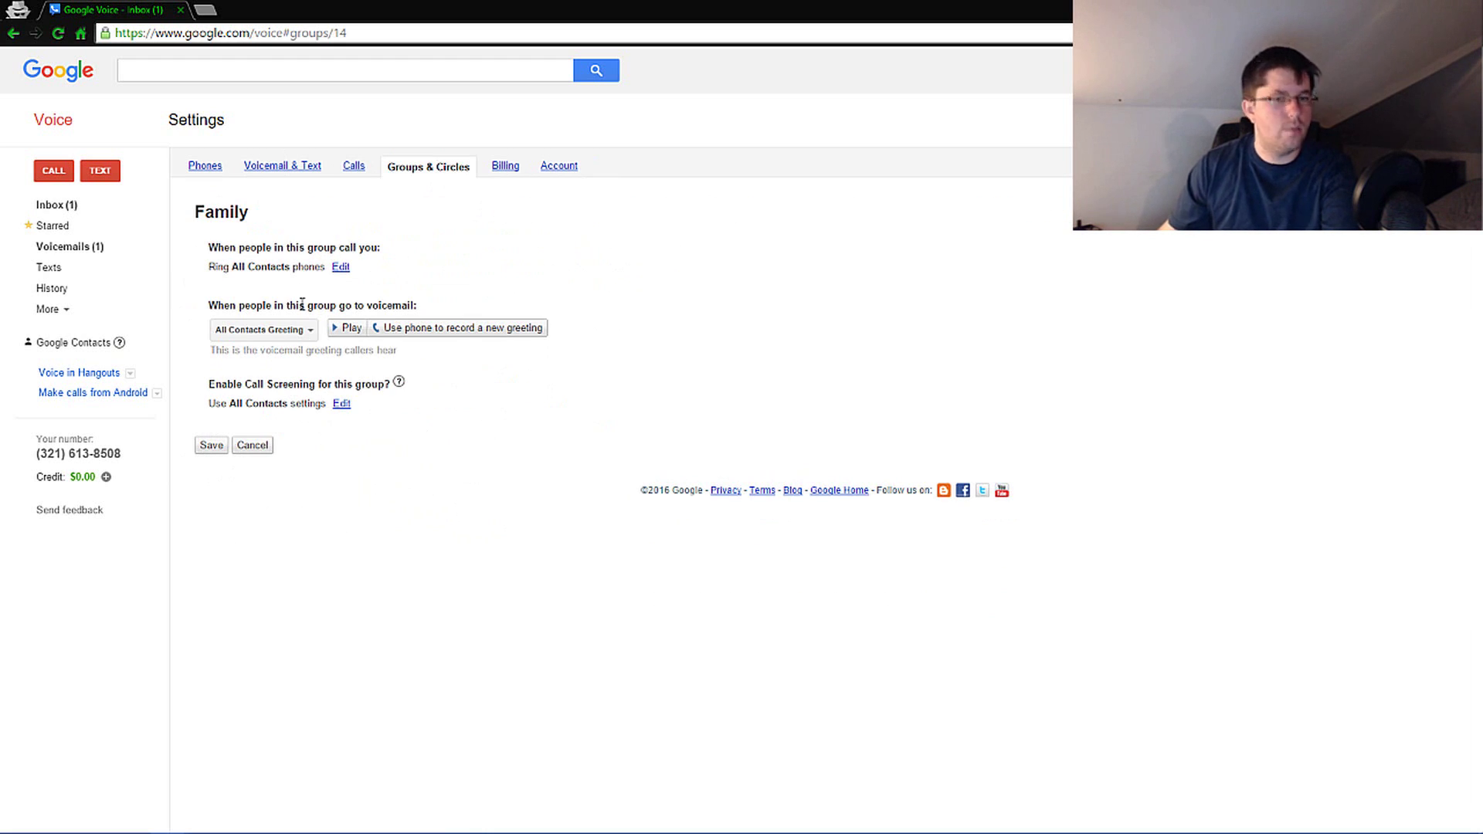
{"action": "left_click", "coordinate": [263, 446]}
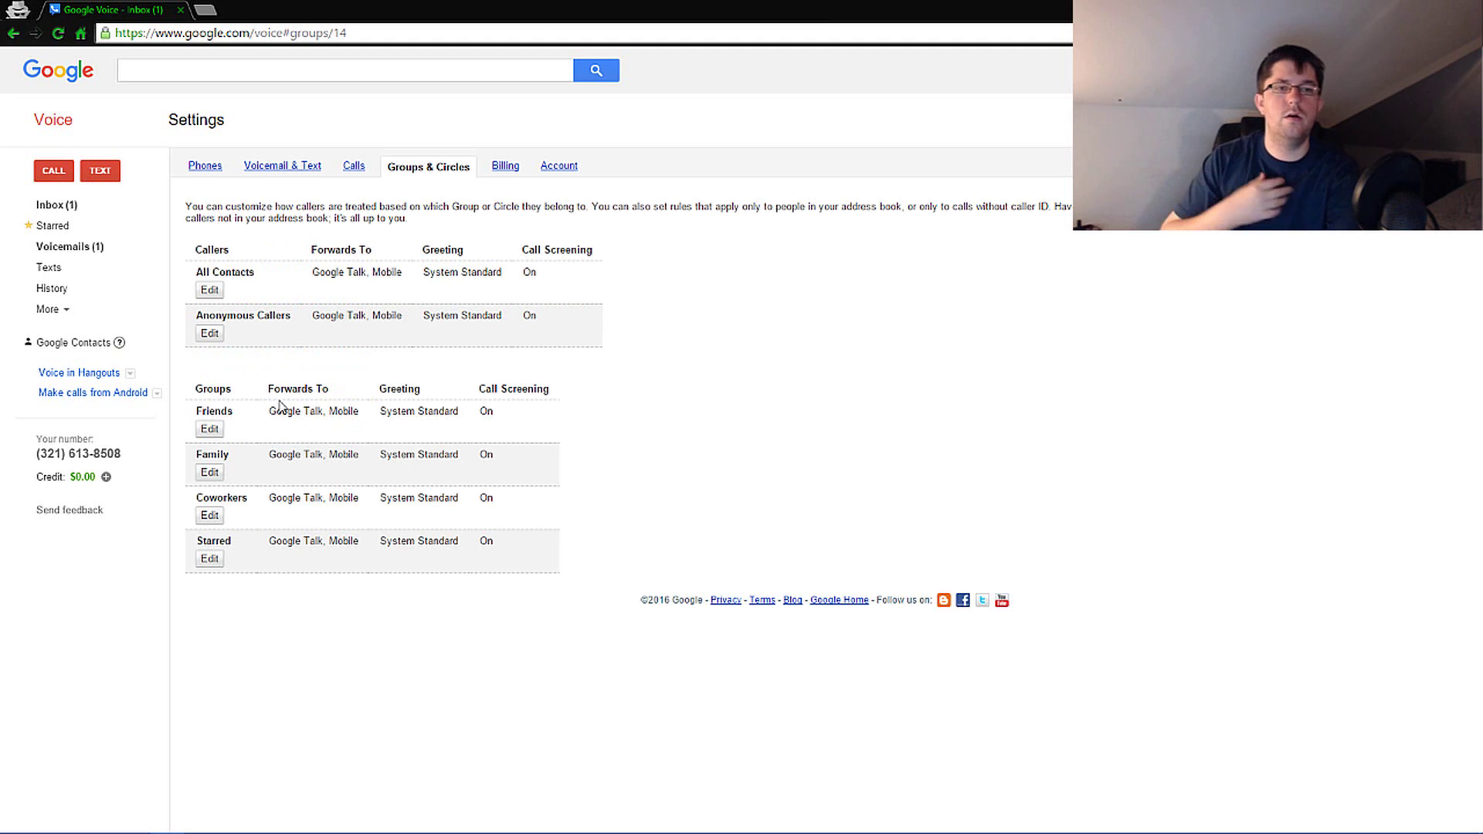
- Return to the inbox and point at the Google Voice sender of the welcome voicemail
{"action": "left_click", "coordinate": [69, 205]}
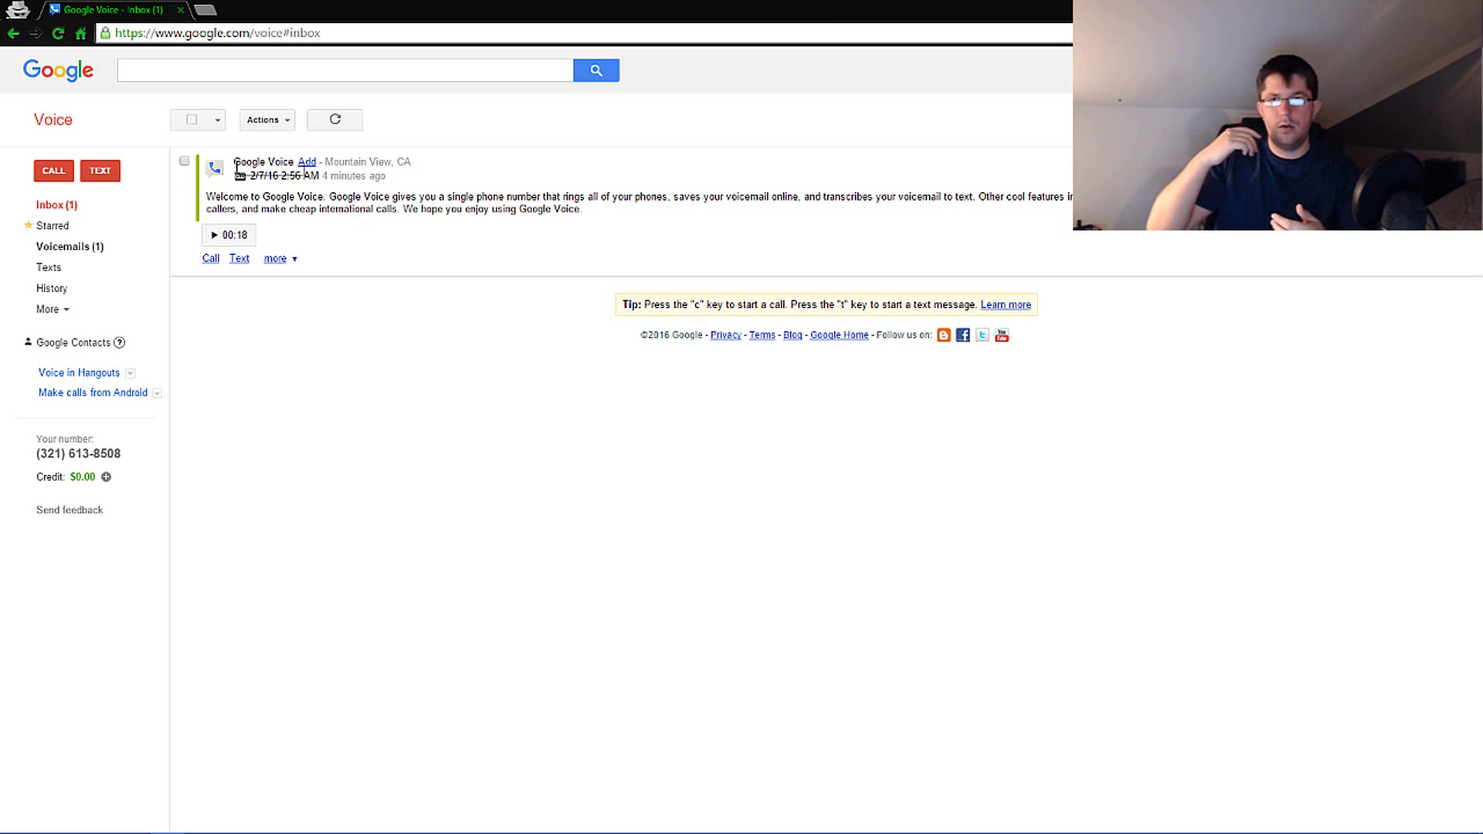
{"action": "mouse_move", "coordinate": [237, 168]}
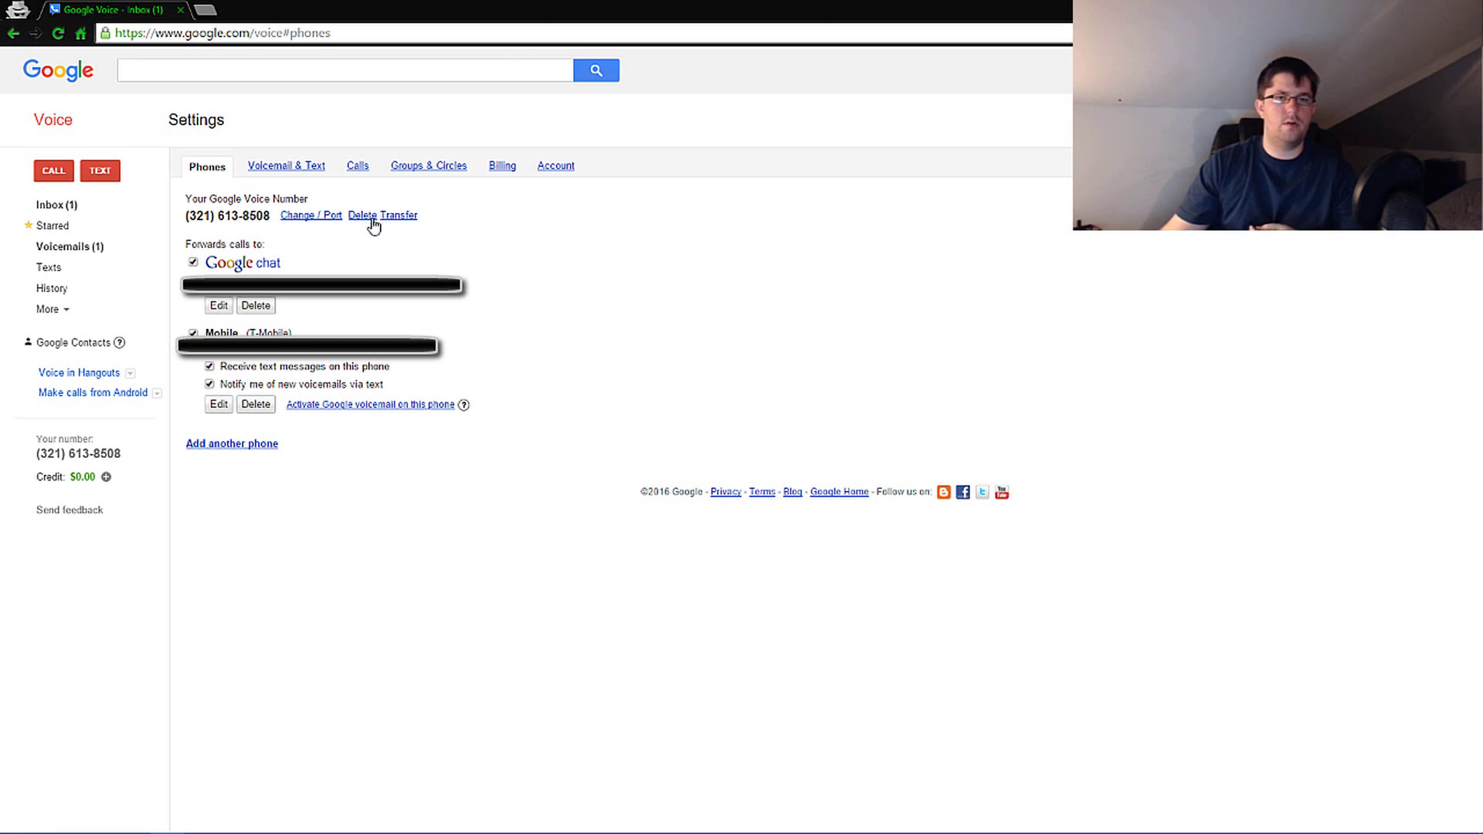
{"action": "left_click", "coordinate": [363, 215]}
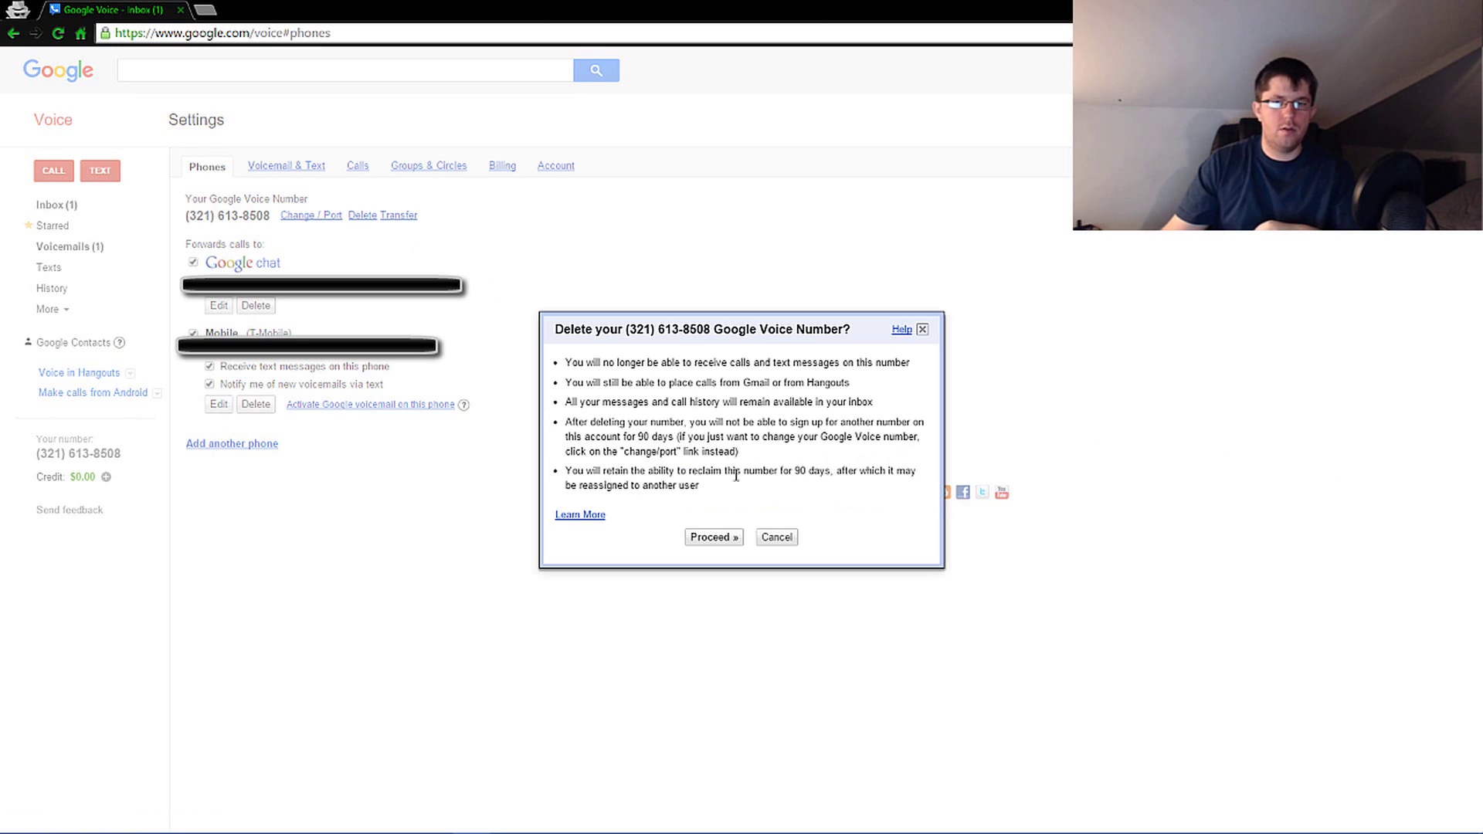
{"action": "left_click", "coordinate": [788, 536]}
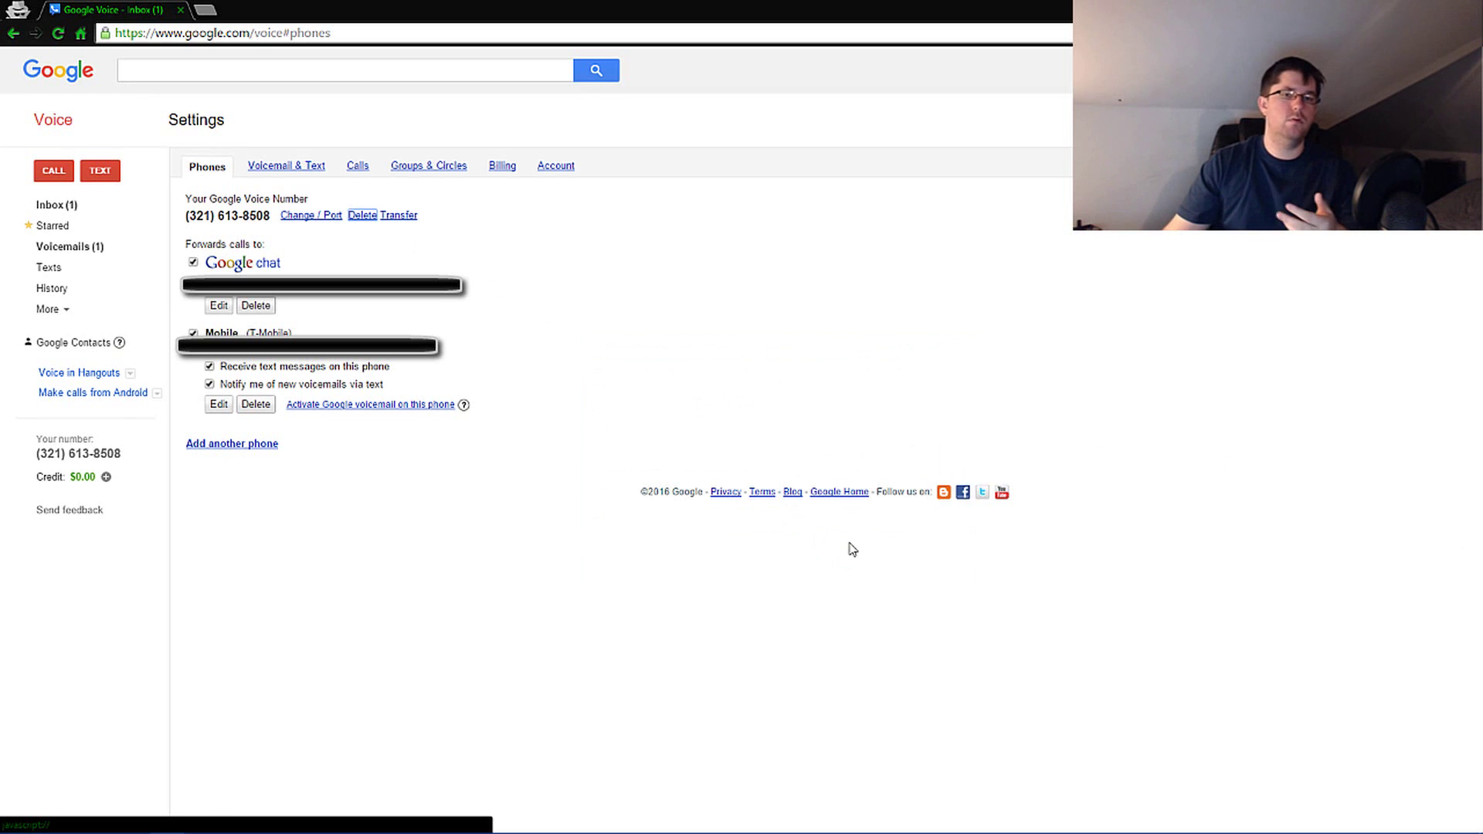
{"action": "left_click", "coordinate": [313, 216]}
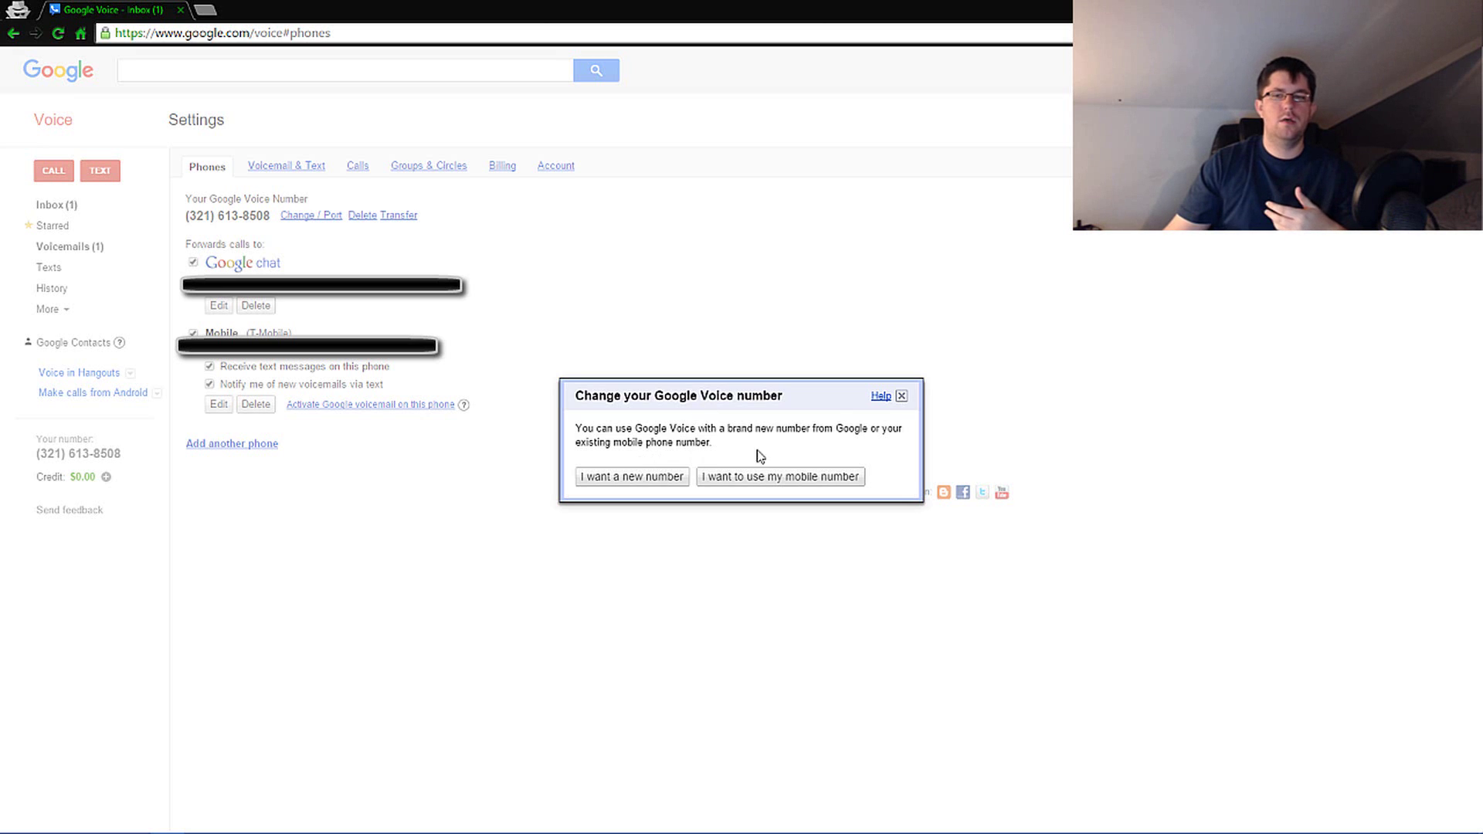
{"action": "left_click", "coordinate": [900, 396]}
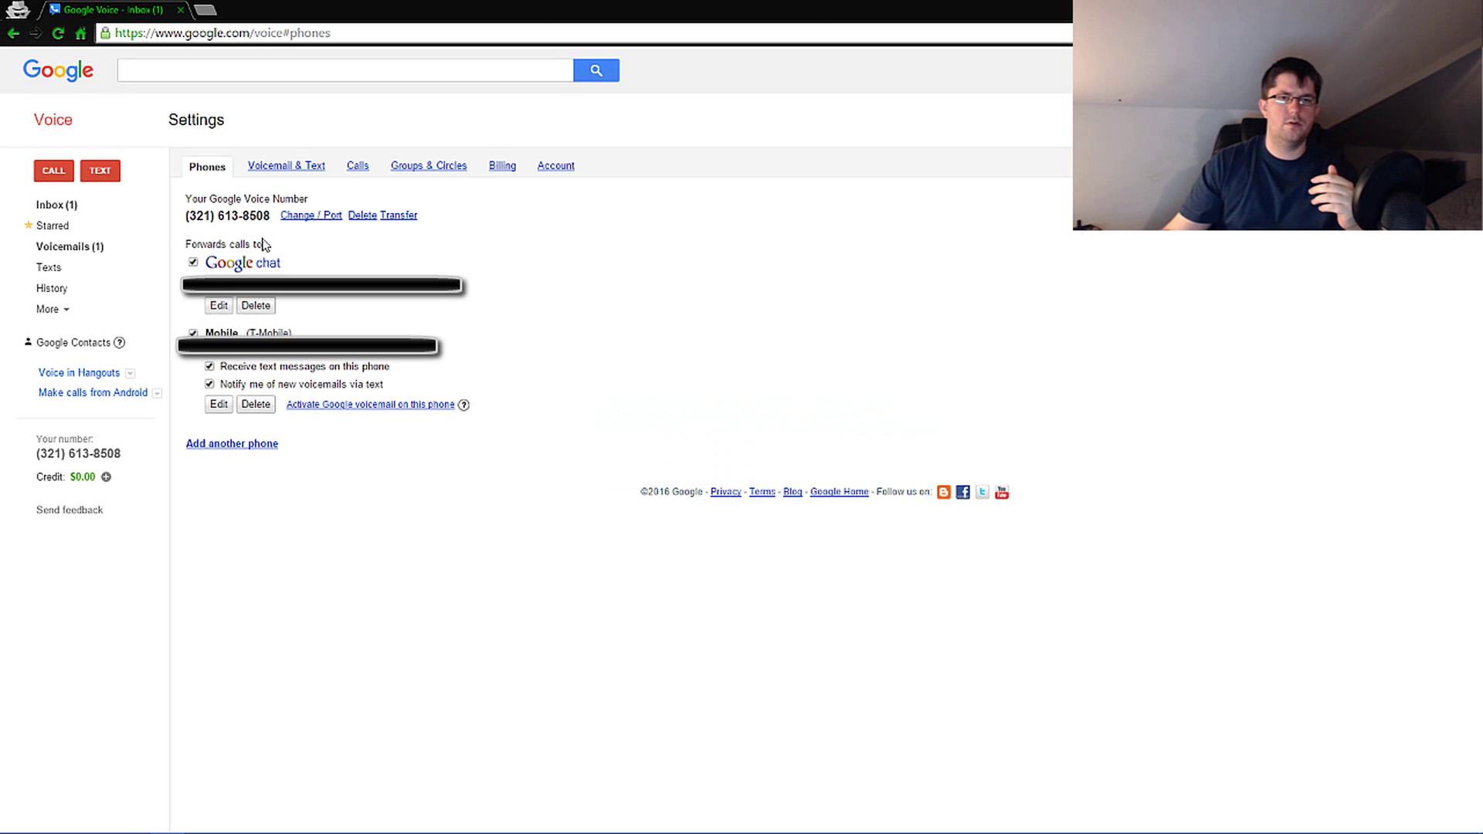
{"action": "left_click", "coordinate": [311, 216]}
{"action": "left_click", "coordinate": [634, 479]}
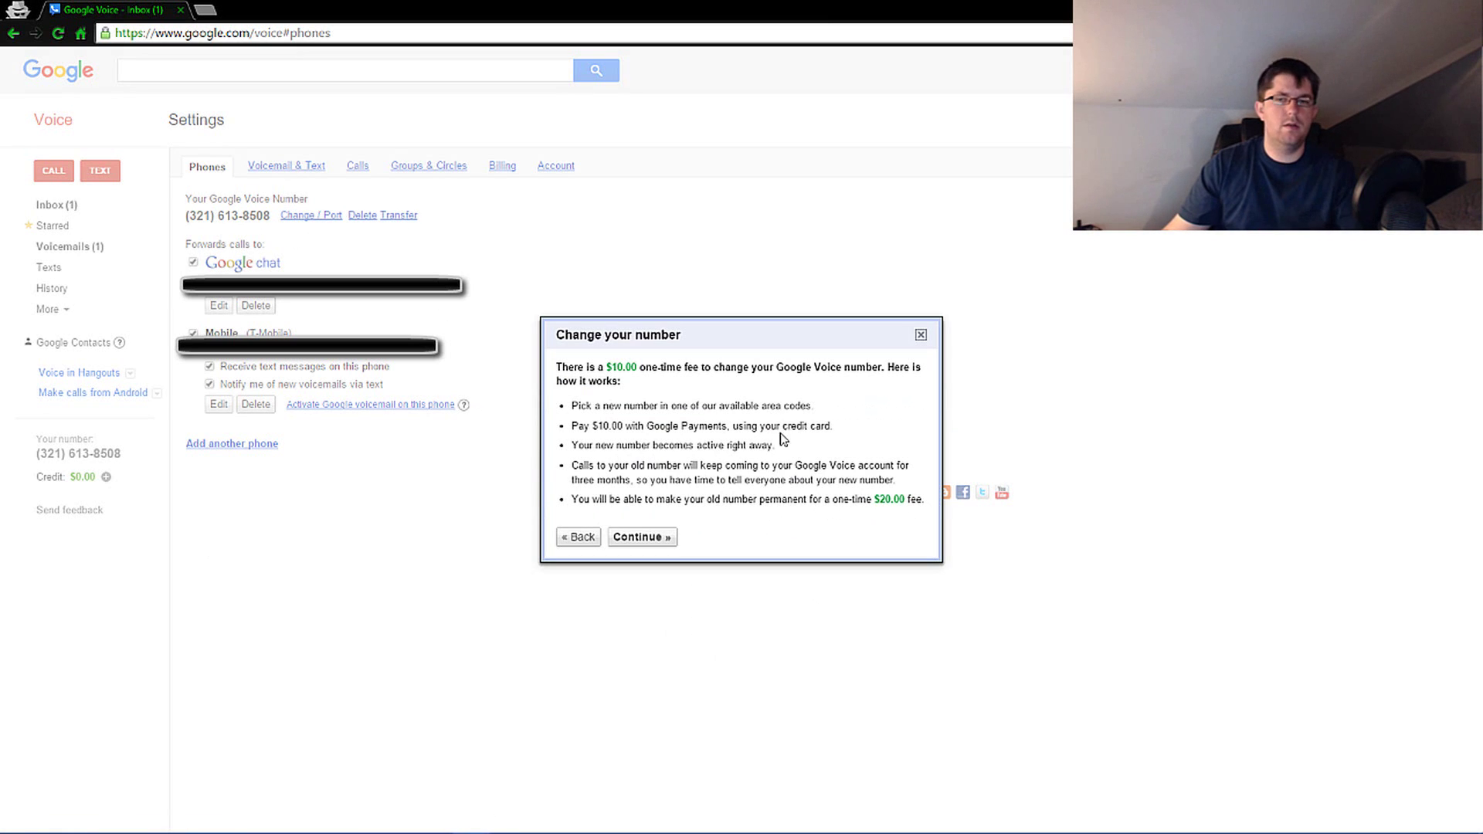
{"action": "left_click_drag", "start_coordinate": [601, 469], "coordinate": [841, 477]}
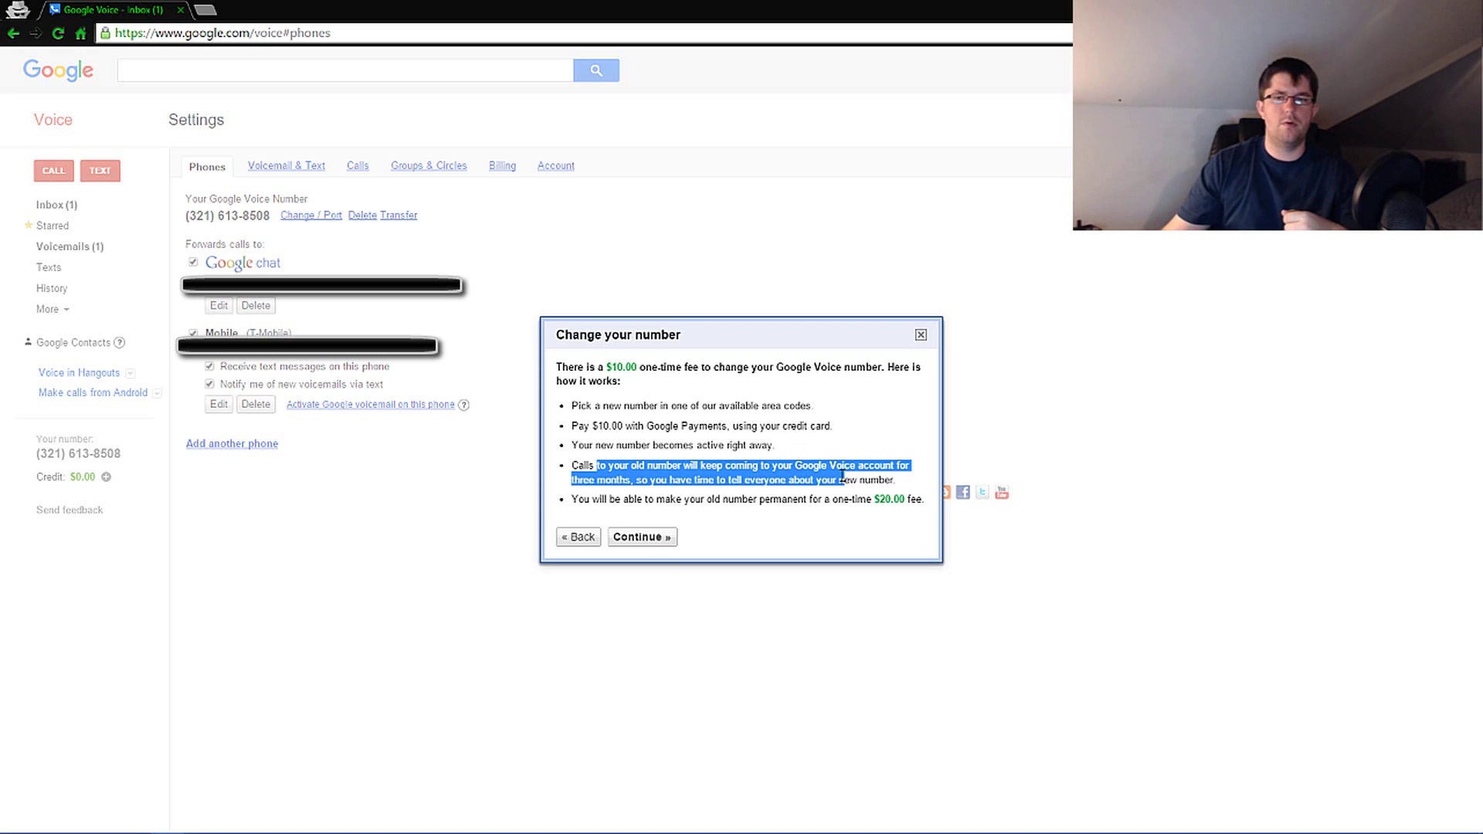
{"action": "left_click", "coordinate": [921, 335]}
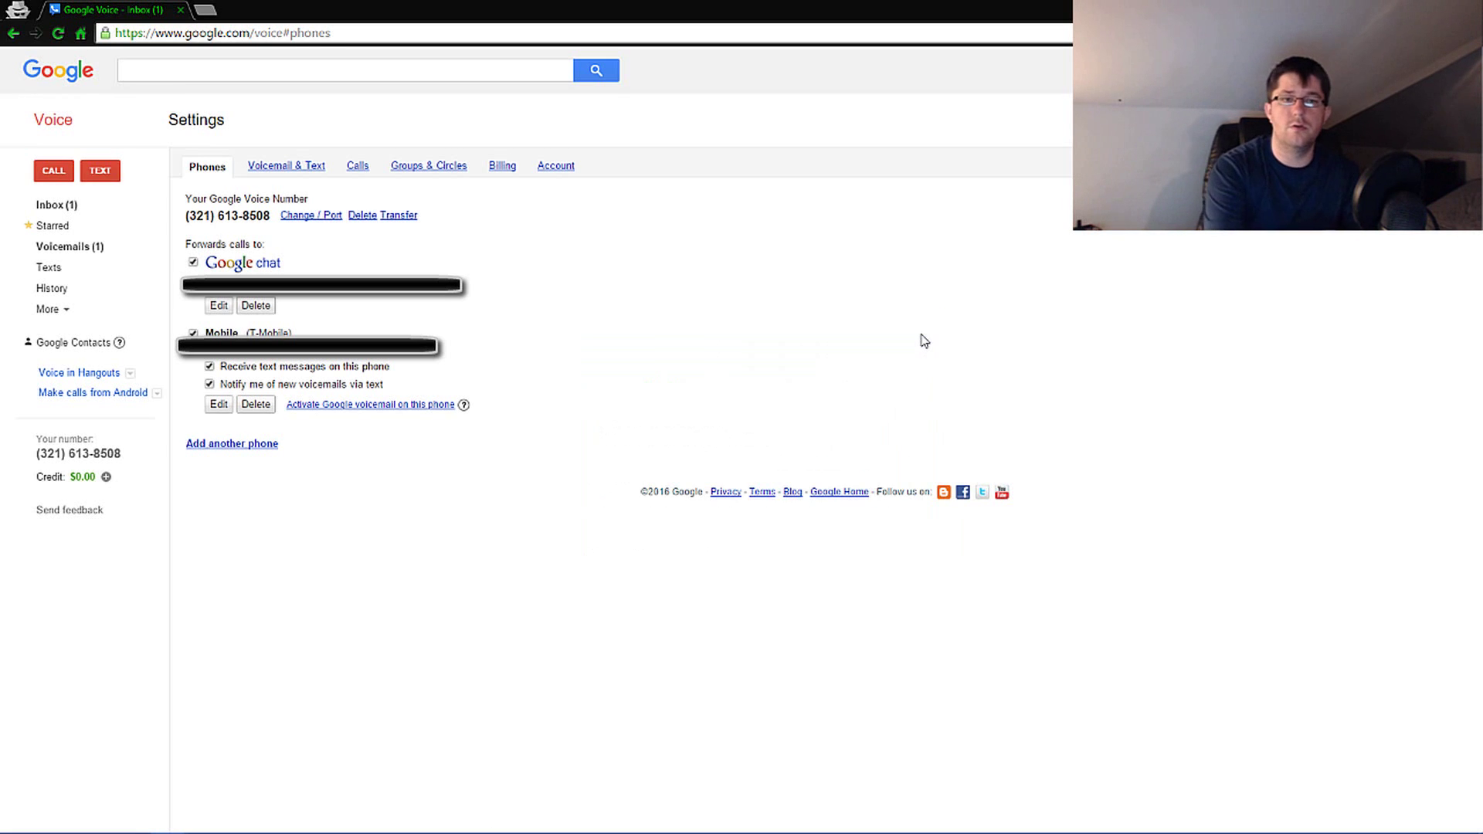